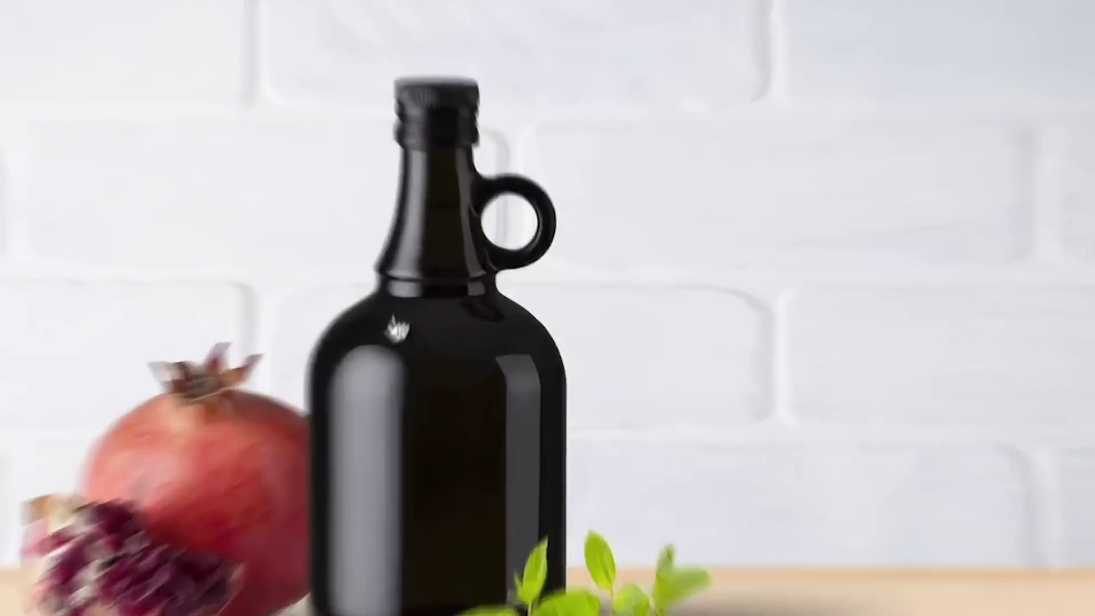
Focus Chrome on artboard.studio's early-access form, click into the Last Name field, then log in
right_click(488, 314)
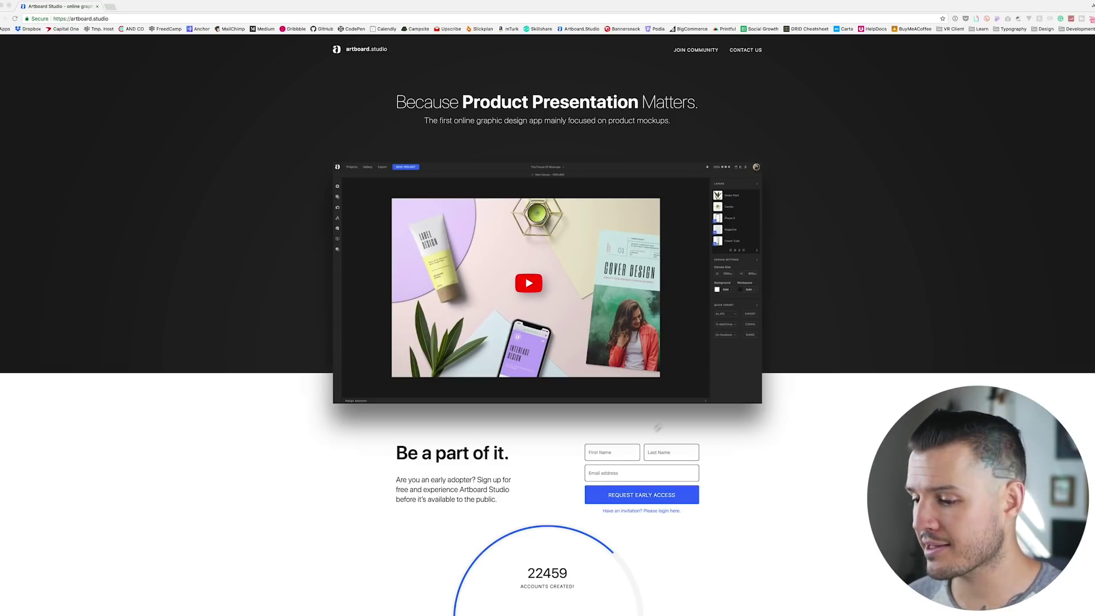
left_click(625, 478)
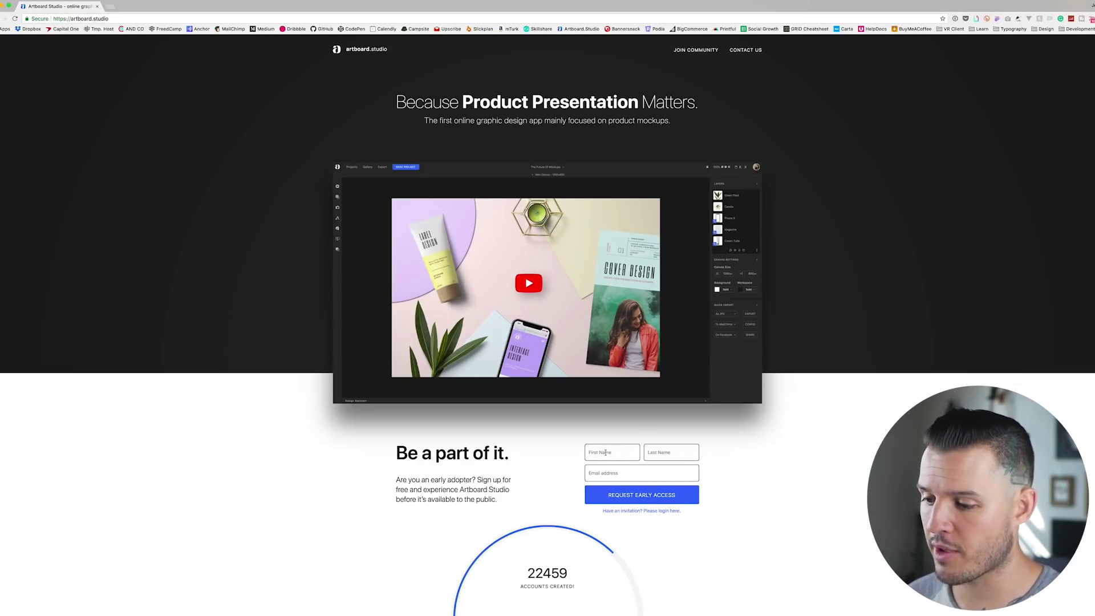
left_click(663, 455)
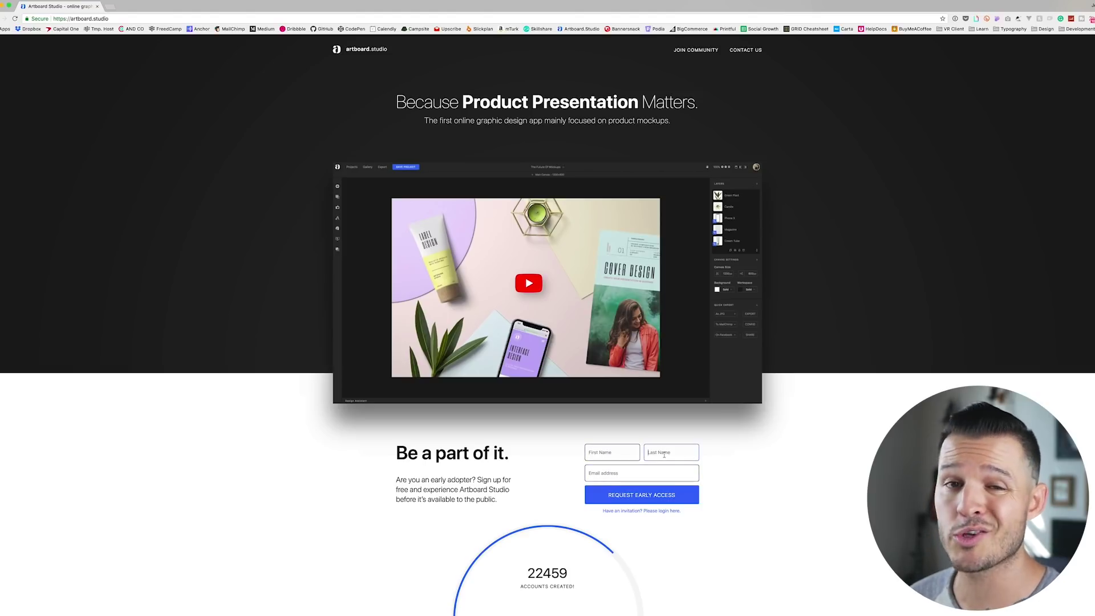
left_click(669, 512)
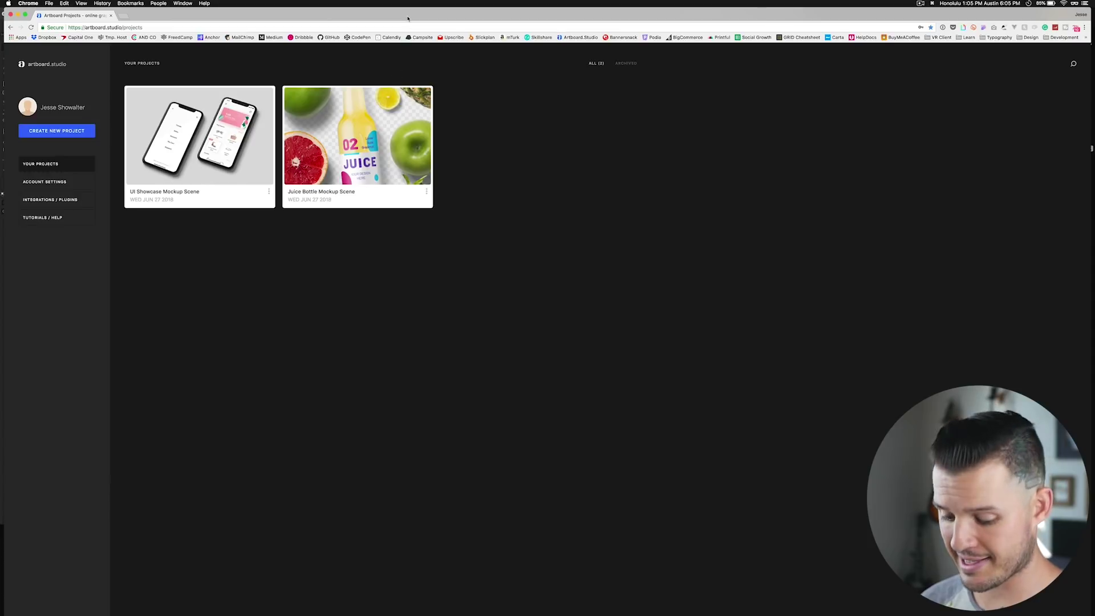
Maximize Chrome with Ctrl+Alt+Enter and visit the Integrations / Plugins page
key("ctrl+alt+Return")
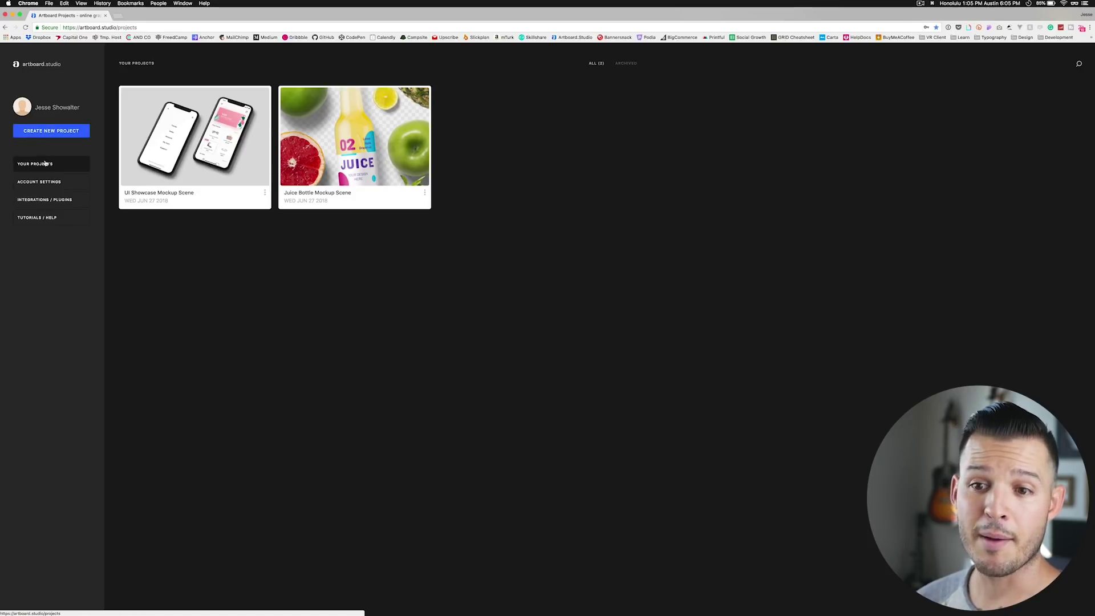
left_click(55, 200)
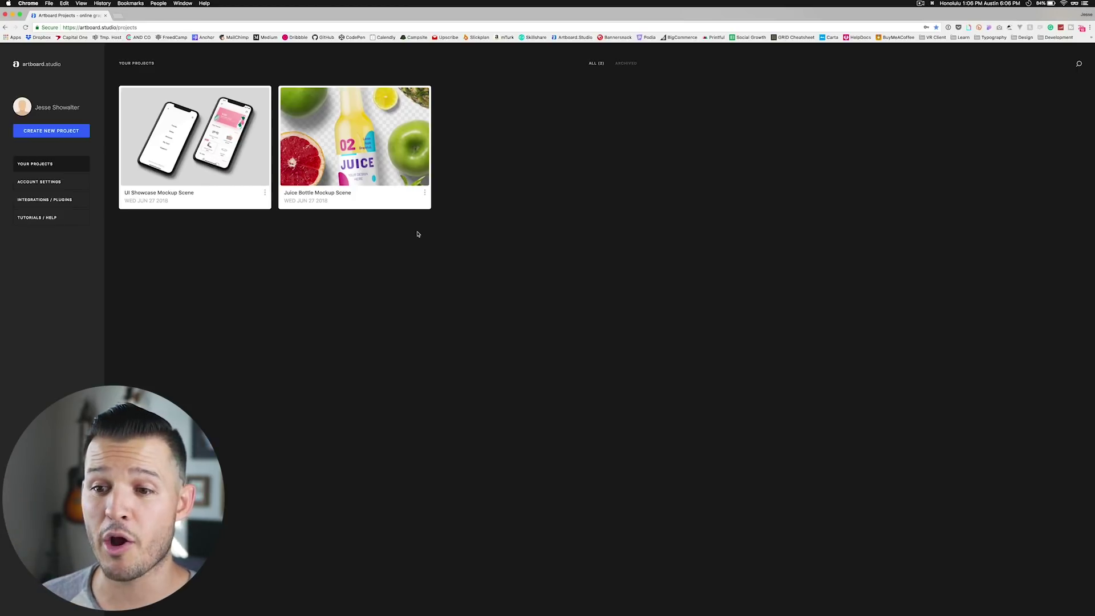
Open the UI Showcase Mockup Scene and deselect the left iPhone to view its canvas settings
left_click(217, 191)
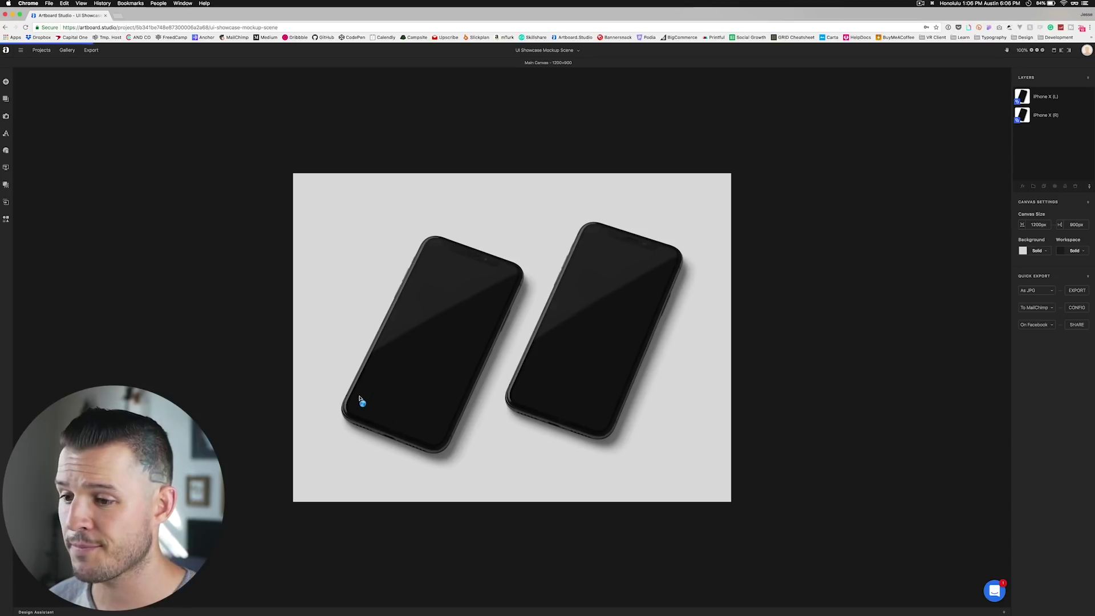
left_click(434, 333)
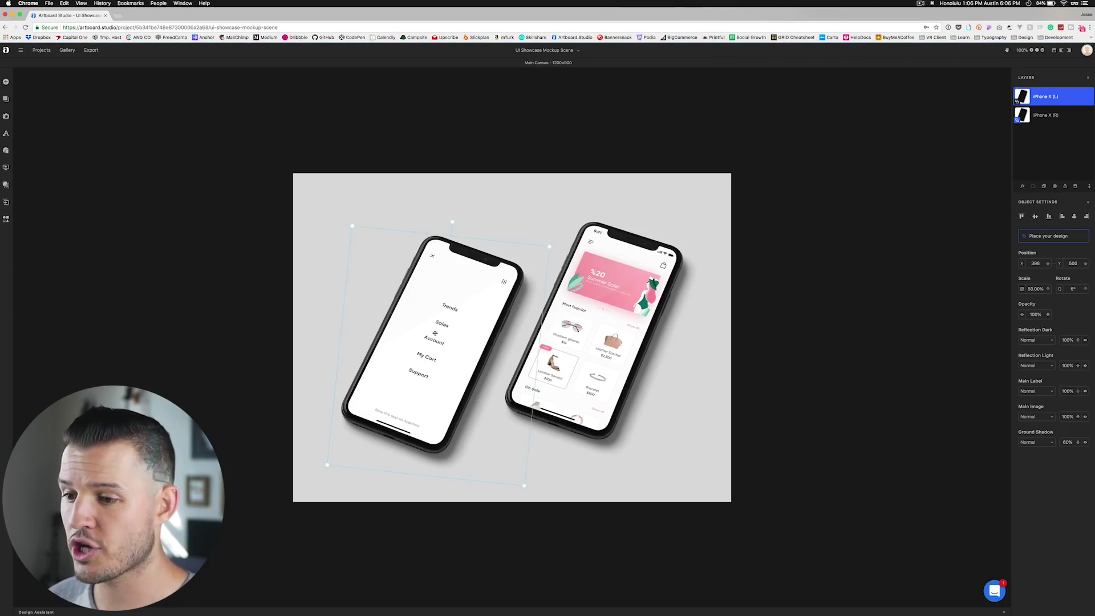
left_click(229, 140)
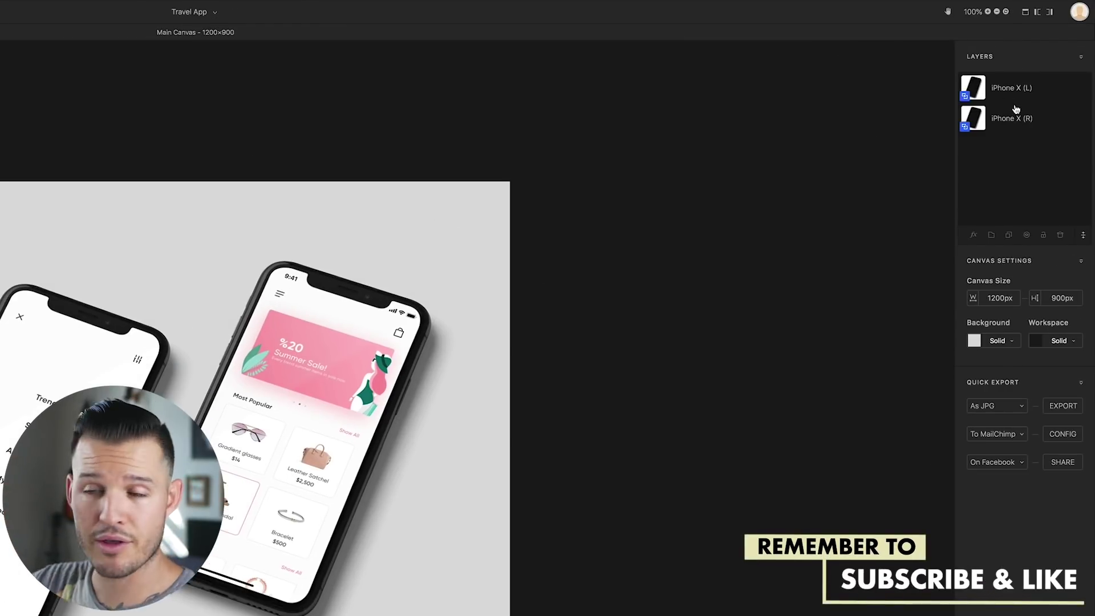
Select the iPhone X (R) mockup and open its 375×812 screen artboard for editing
left_click(1008, 89)
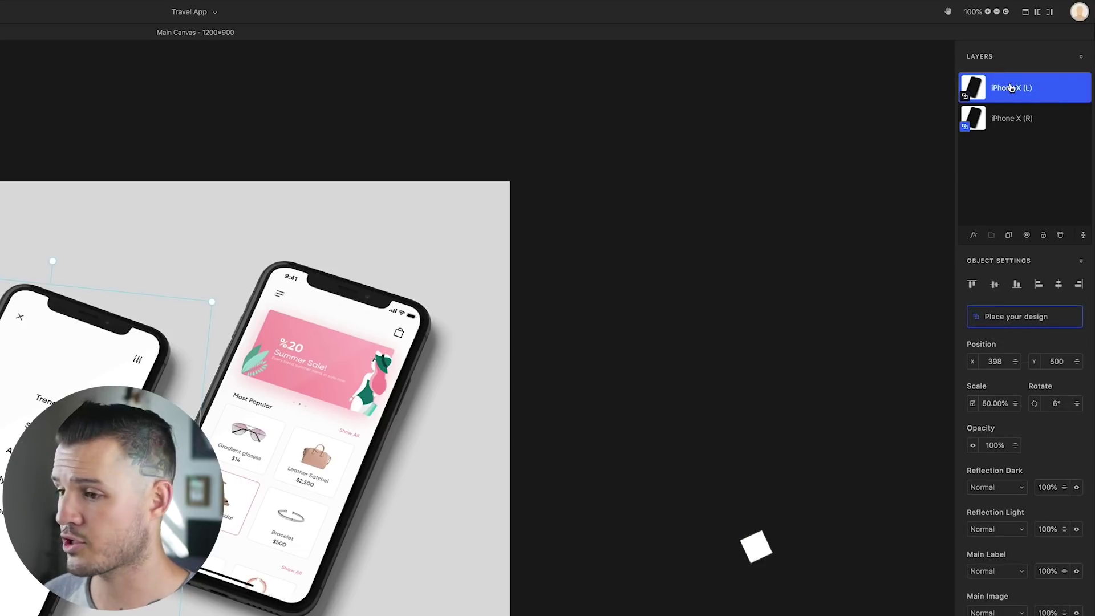
left_click(1013, 120)
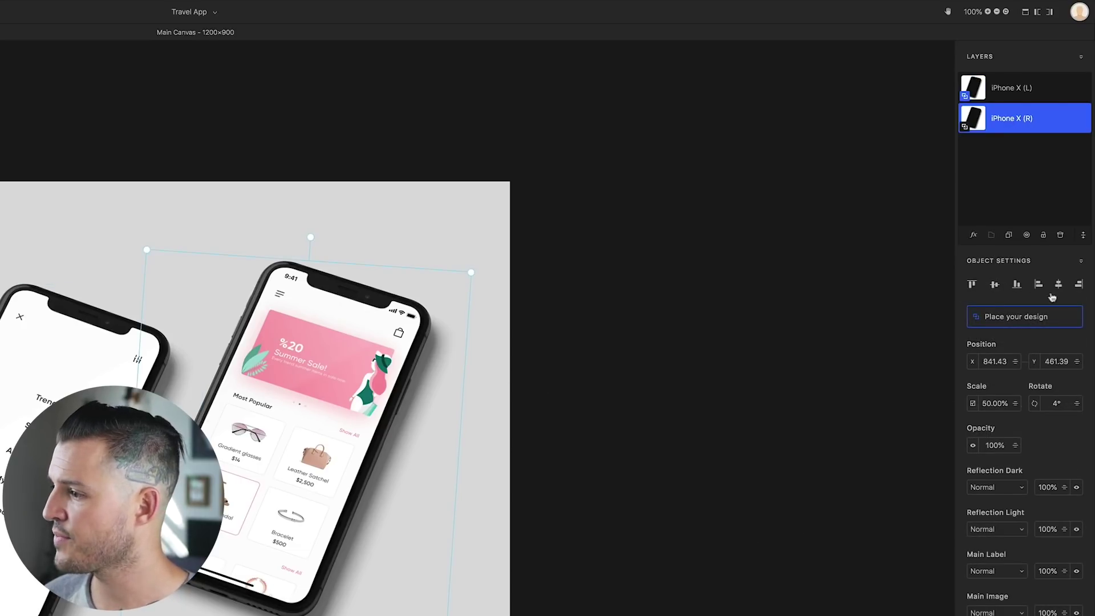
left_click(820, 192)
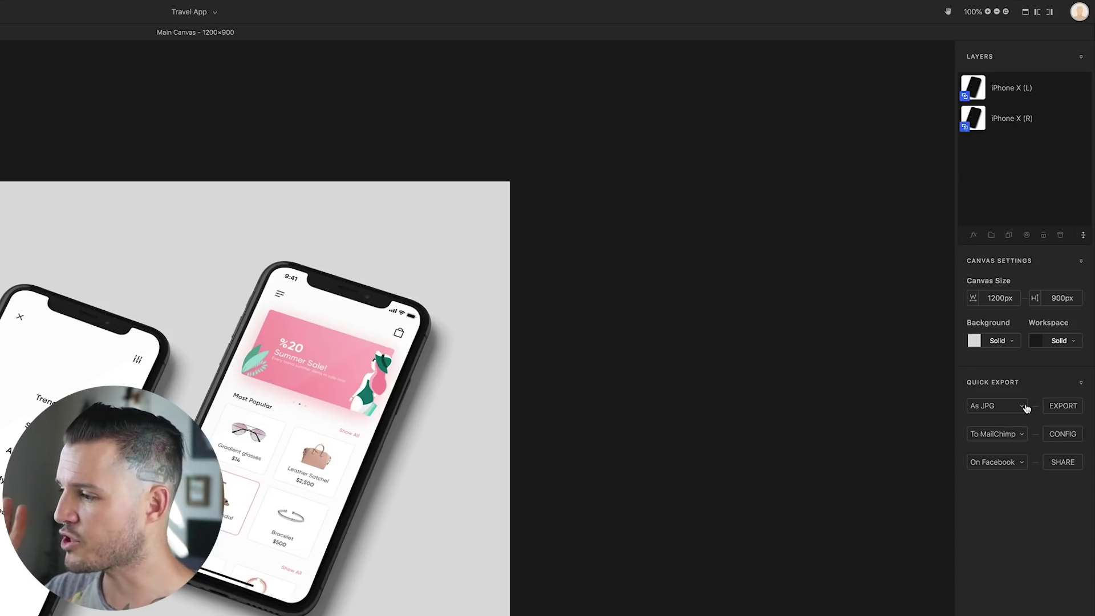
left_click(1006, 101)
left_click(837, 346)
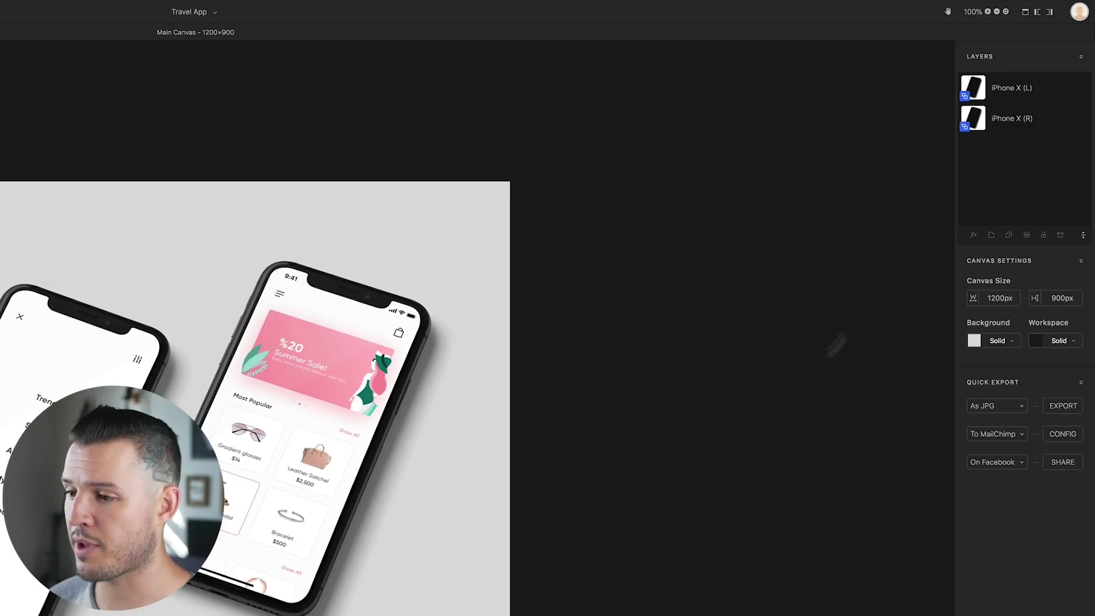
left_click(335, 435)
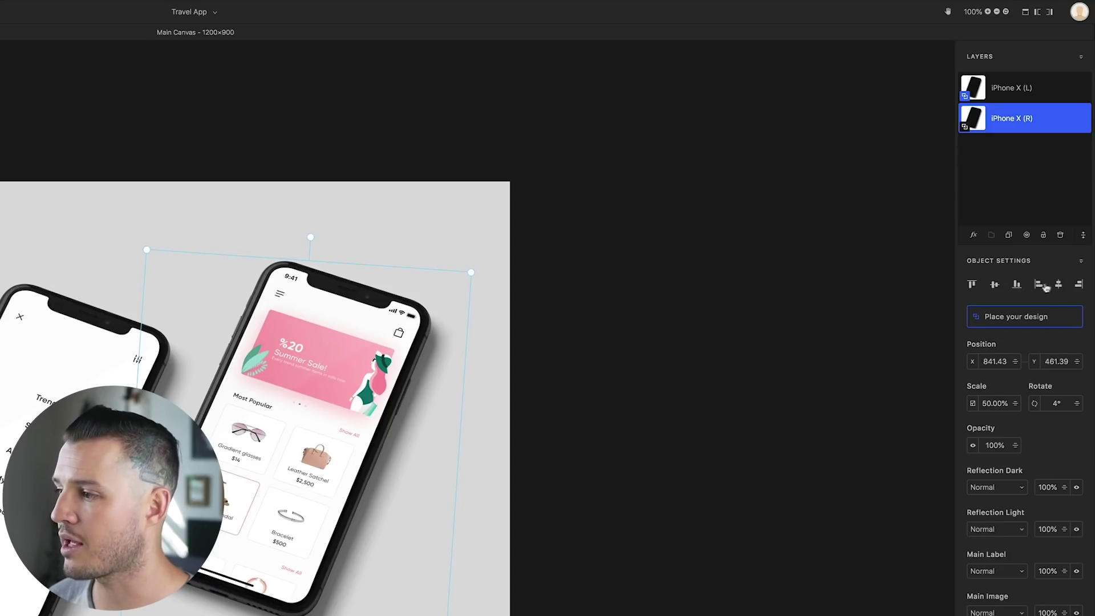
left_click(887, 276)
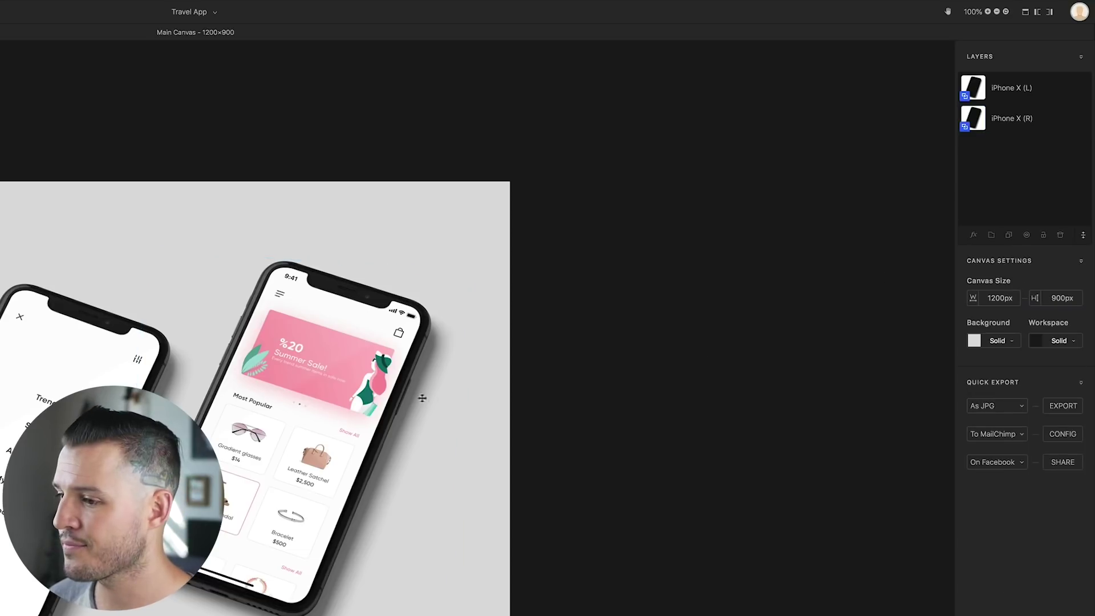
left_click(365, 396)
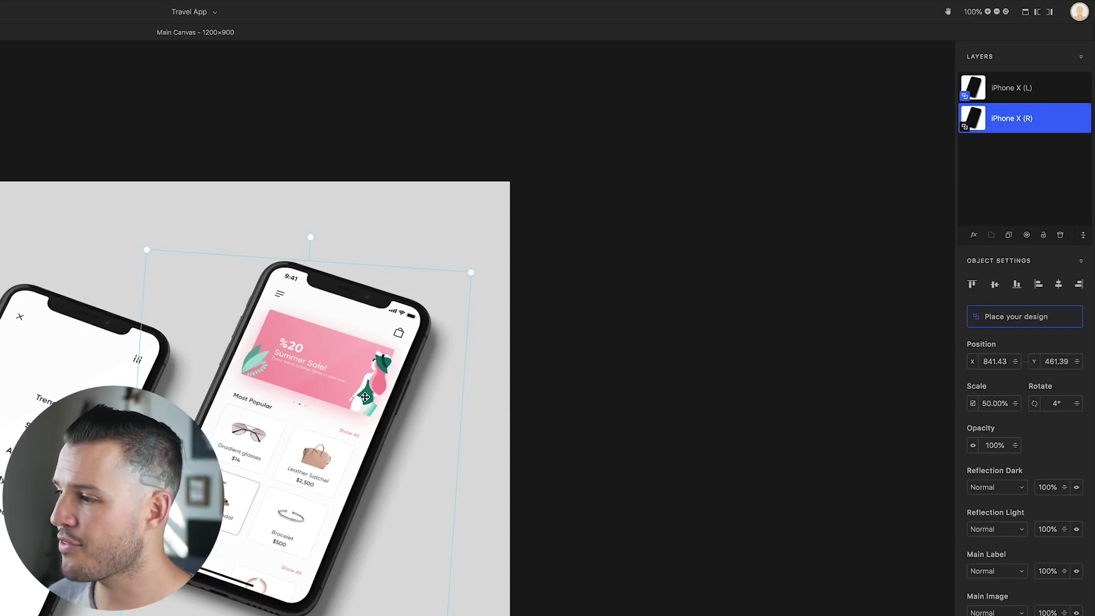
left_click(1008, 318)
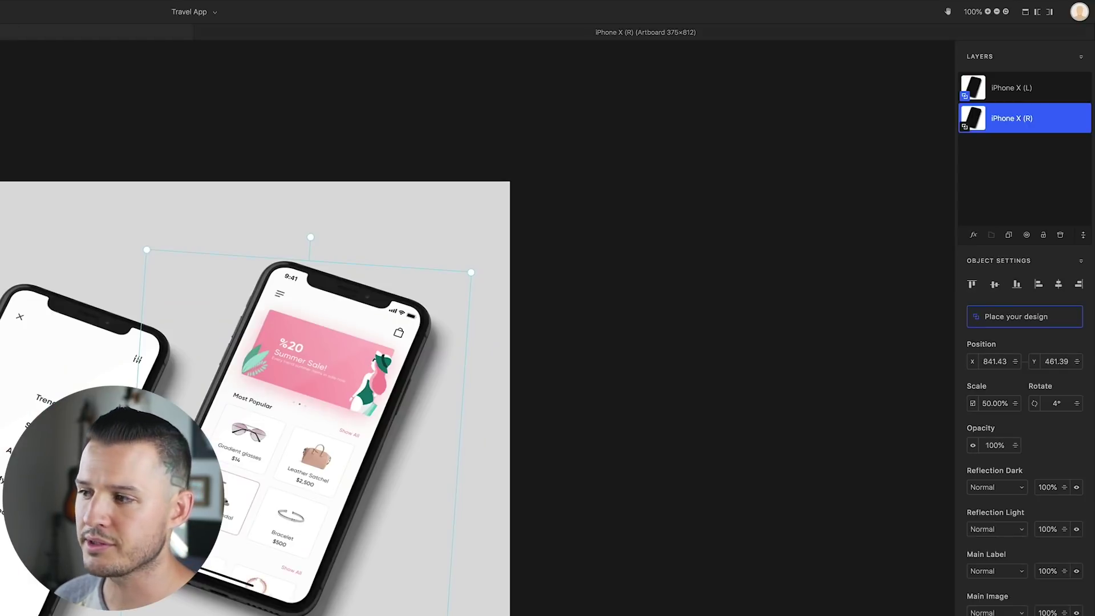
Back on the main scene, nudge iPhone X (L) slightly right and undo a trial rotation
double_click(1026, 84)
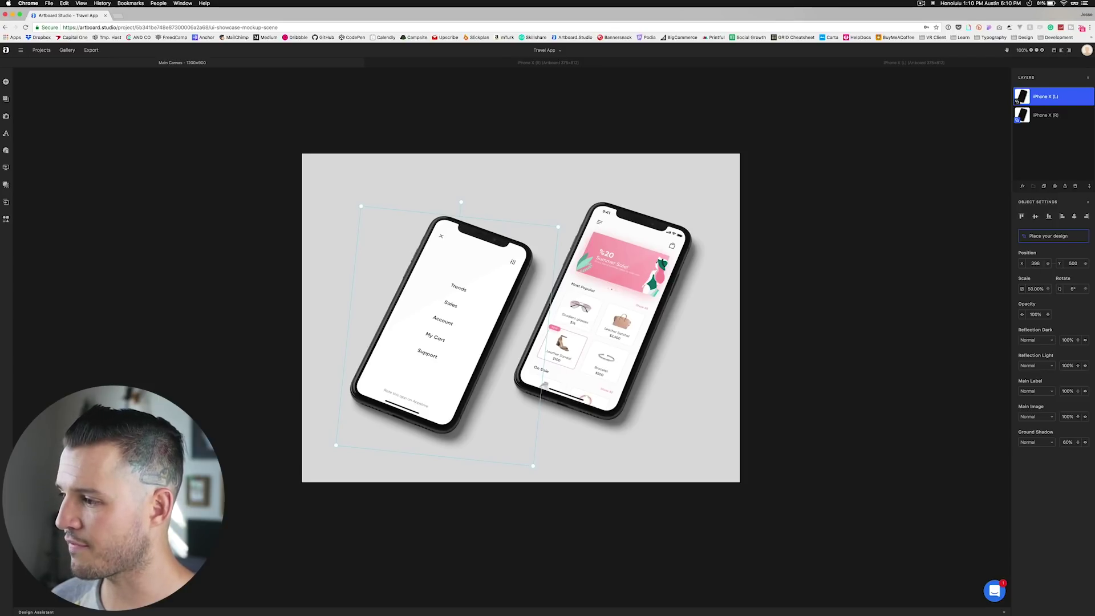
left_click_drag(1048, 264, 1054, 304)
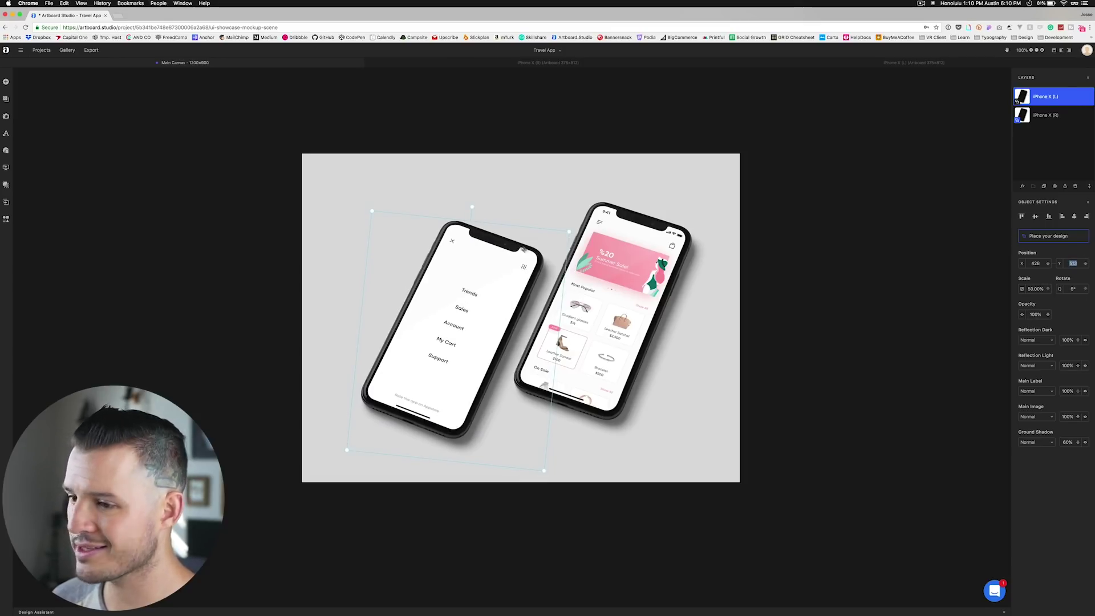
left_click(848, 234)
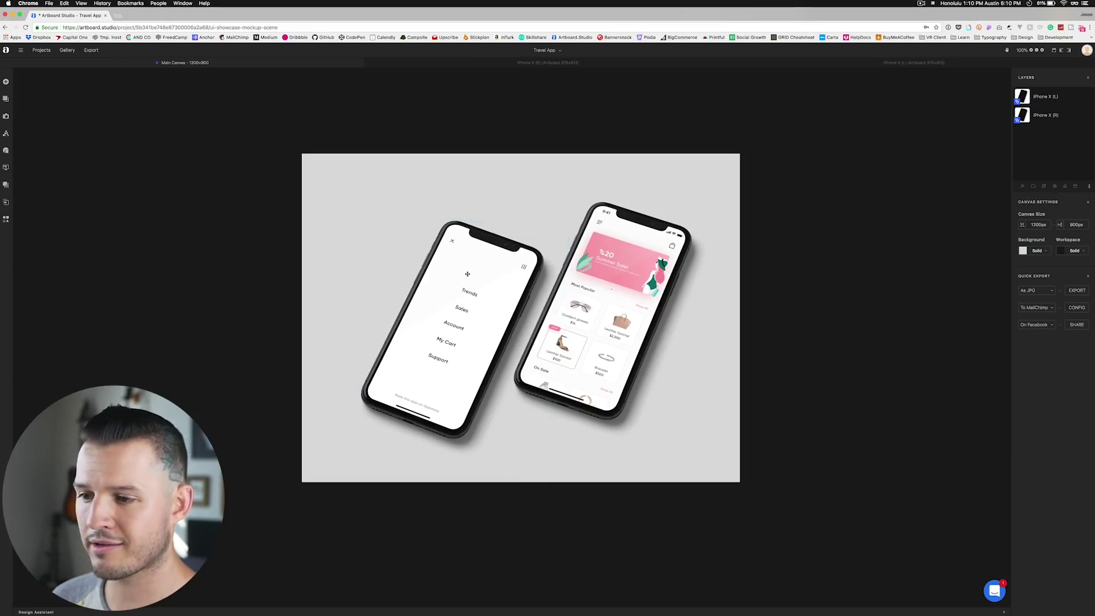
left_click(450, 325)
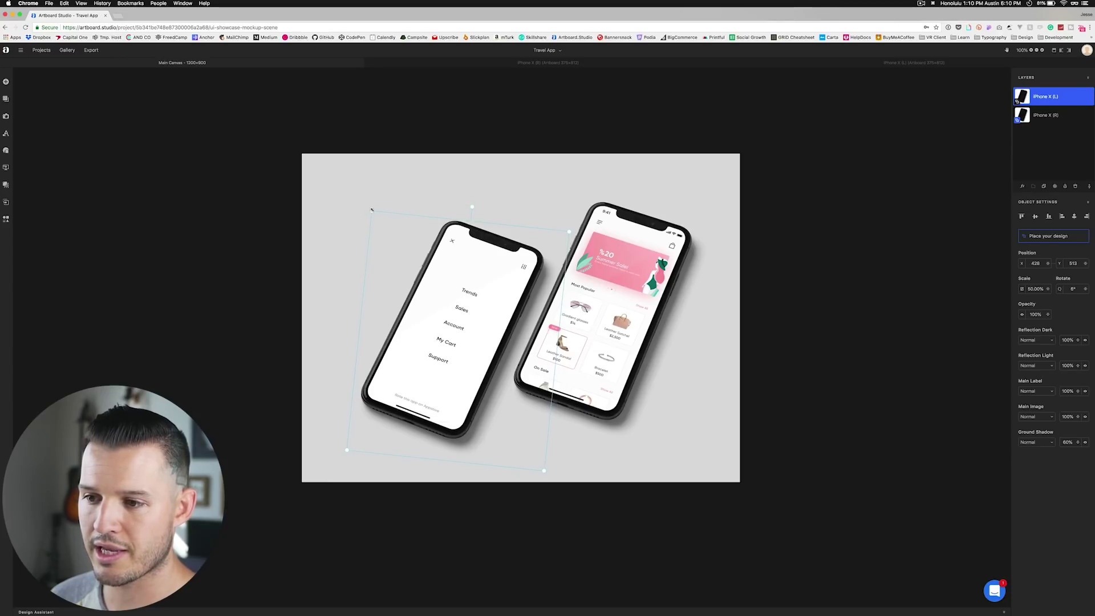
left_click_drag(472, 206, 361, 194)
key("super+z")
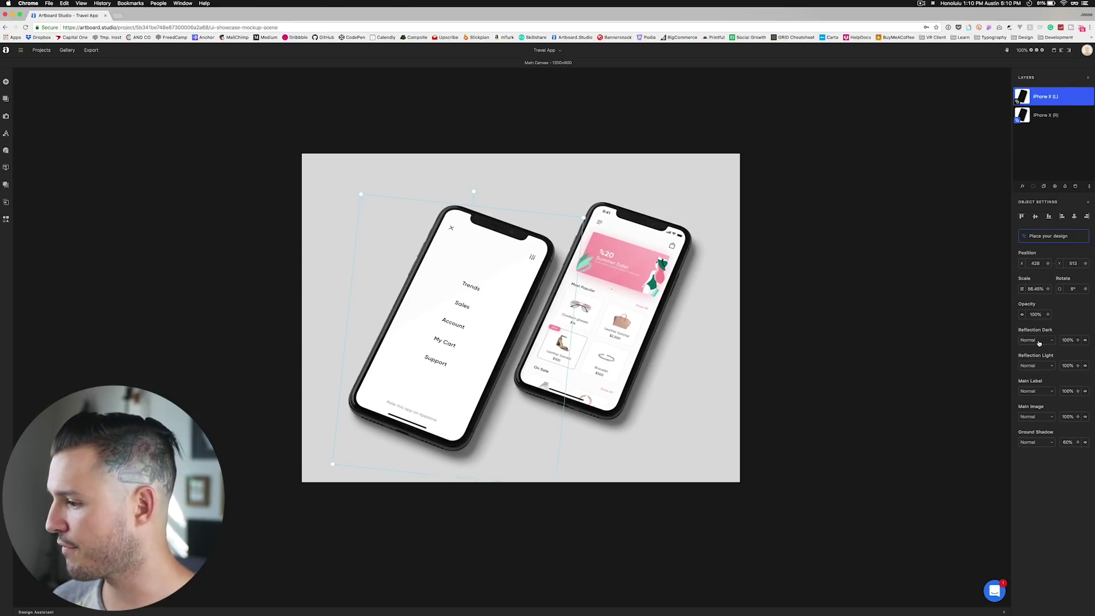
Check the Reflection Light, Main Label and Main Image blend modes, undoing a Multiply change
left_click(1037, 367)
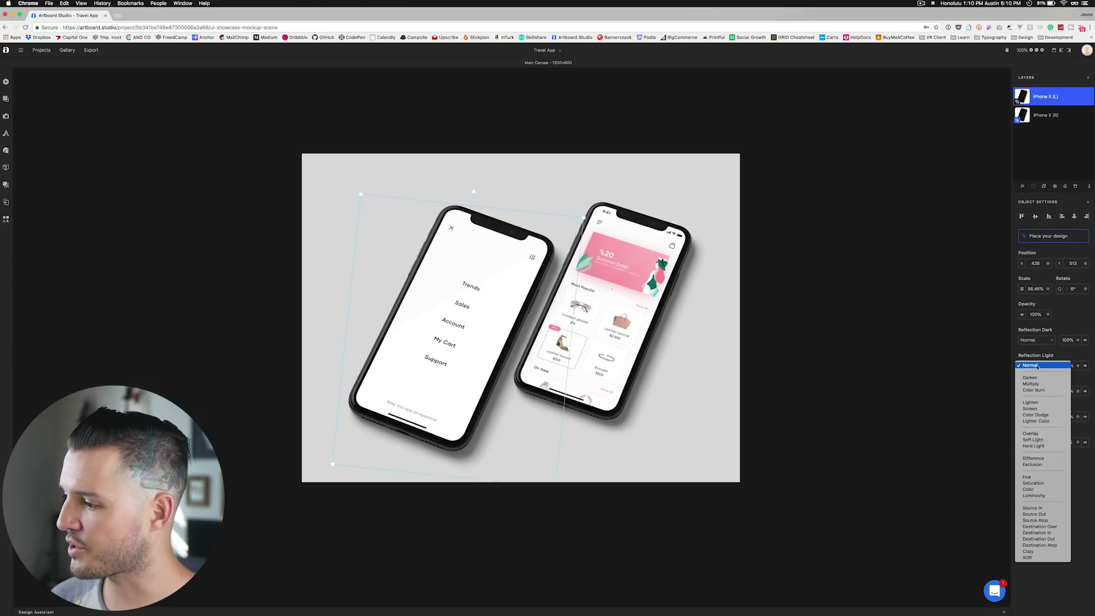
left_click(1037, 367)
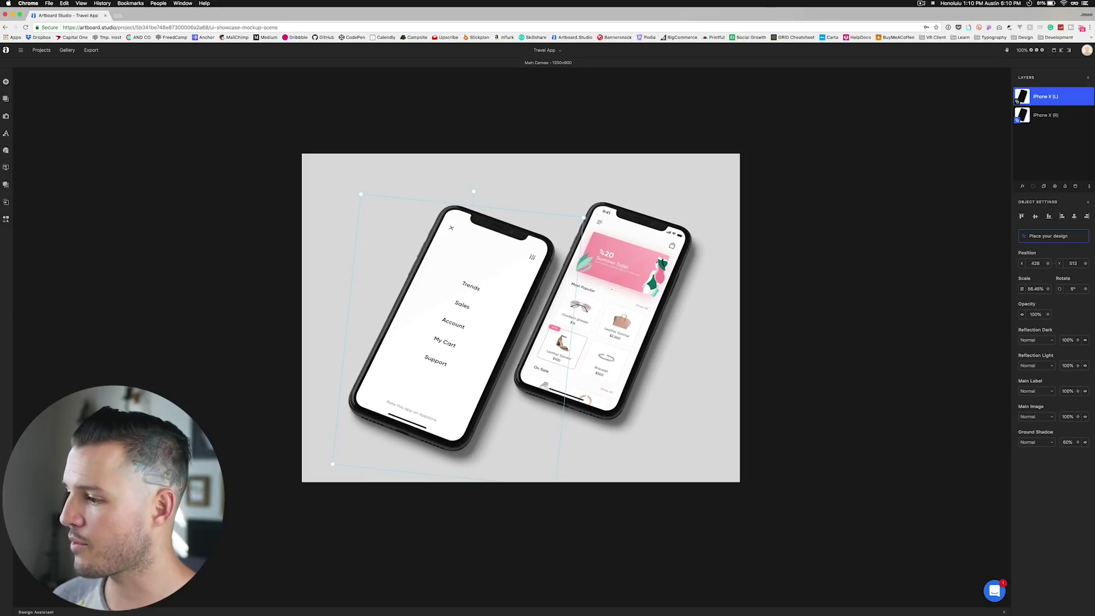
left_click(1037, 392)
left_click(1037, 392)
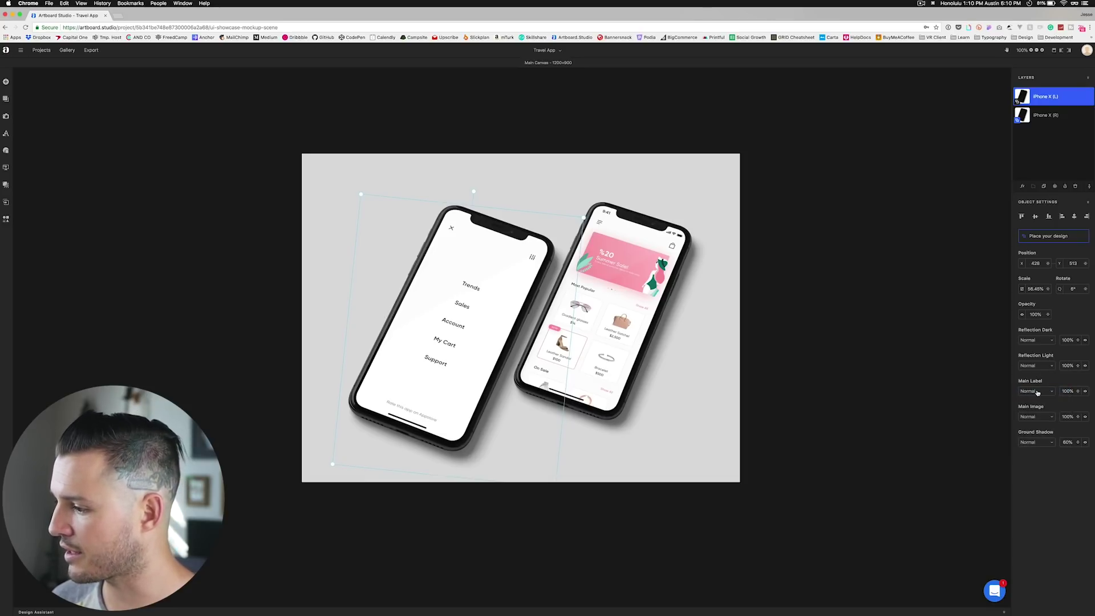
left_click(1037, 417)
left_click(1041, 436)
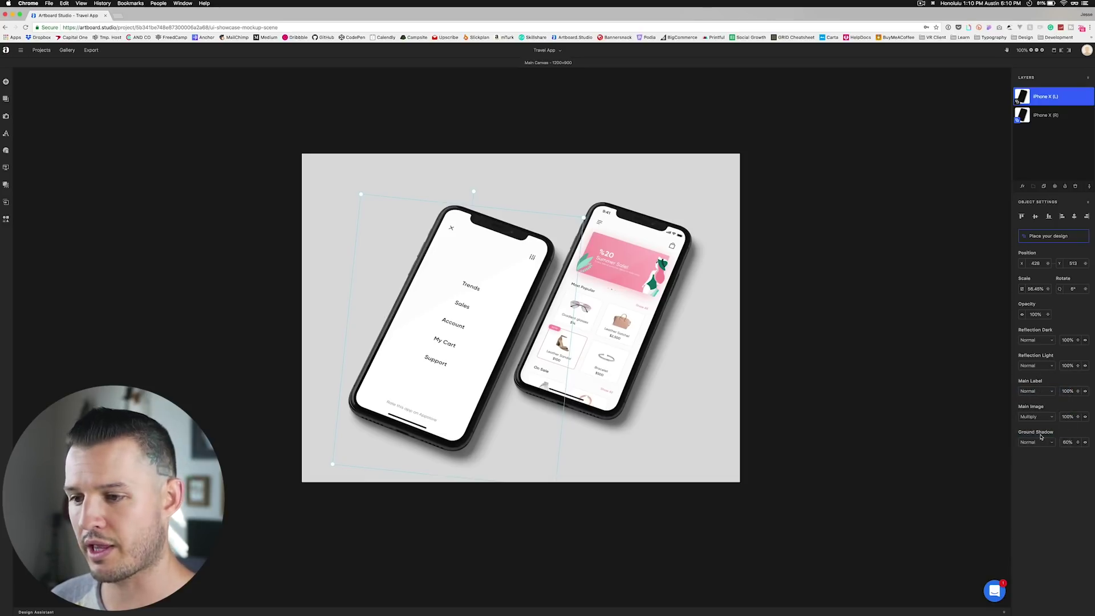
key("super+z")
key("super+z")
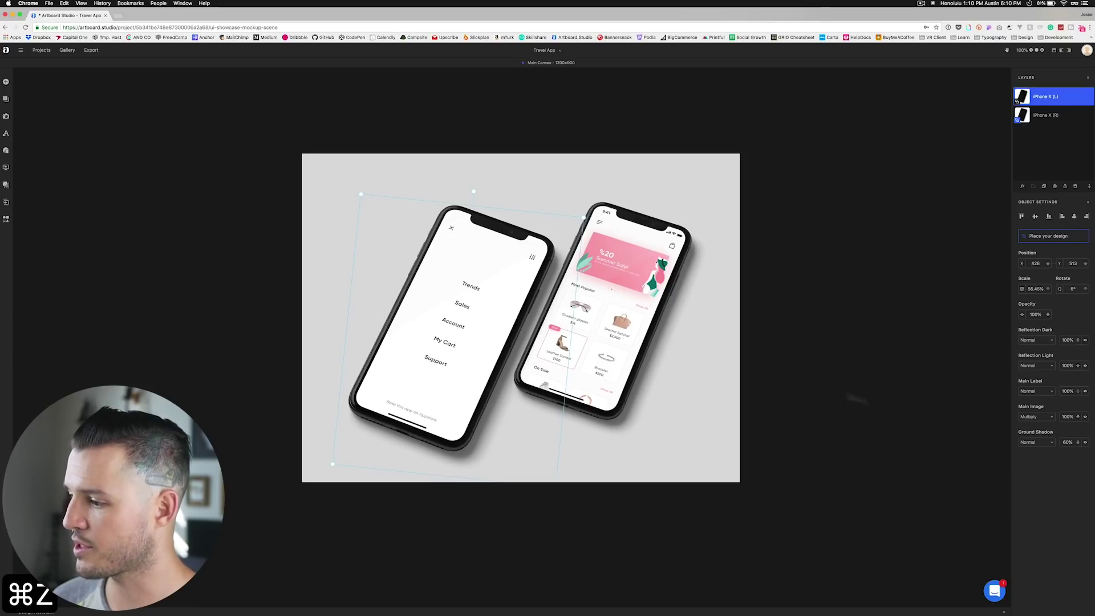
Set the left phone's screen image blend to Normal, keeping Ground Shadow on Normal
left_click(471, 310)
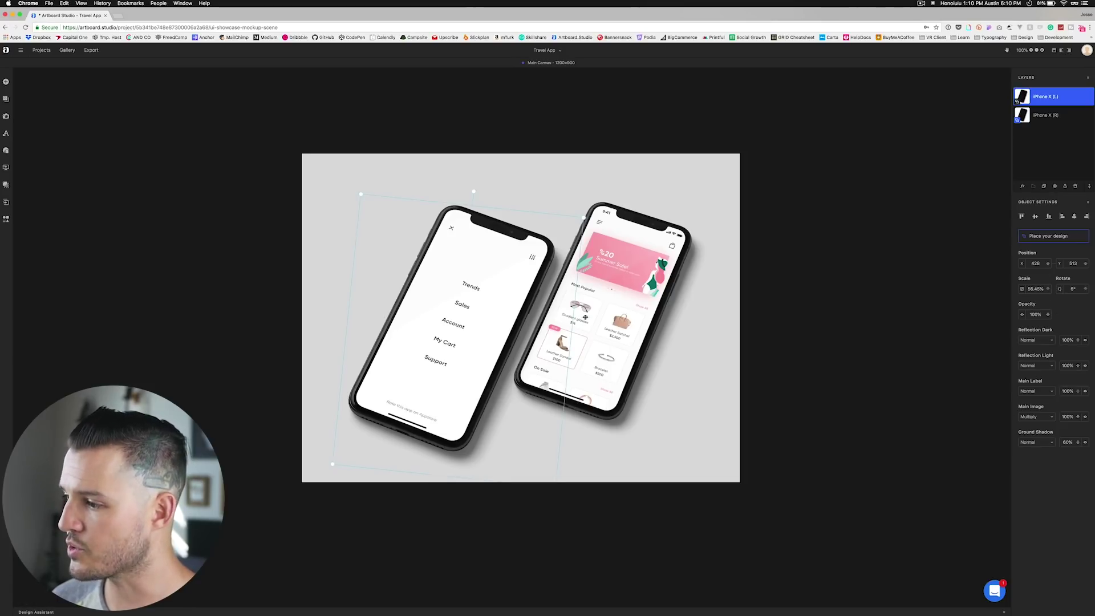
left_click(1035, 392)
left_click(1043, 399)
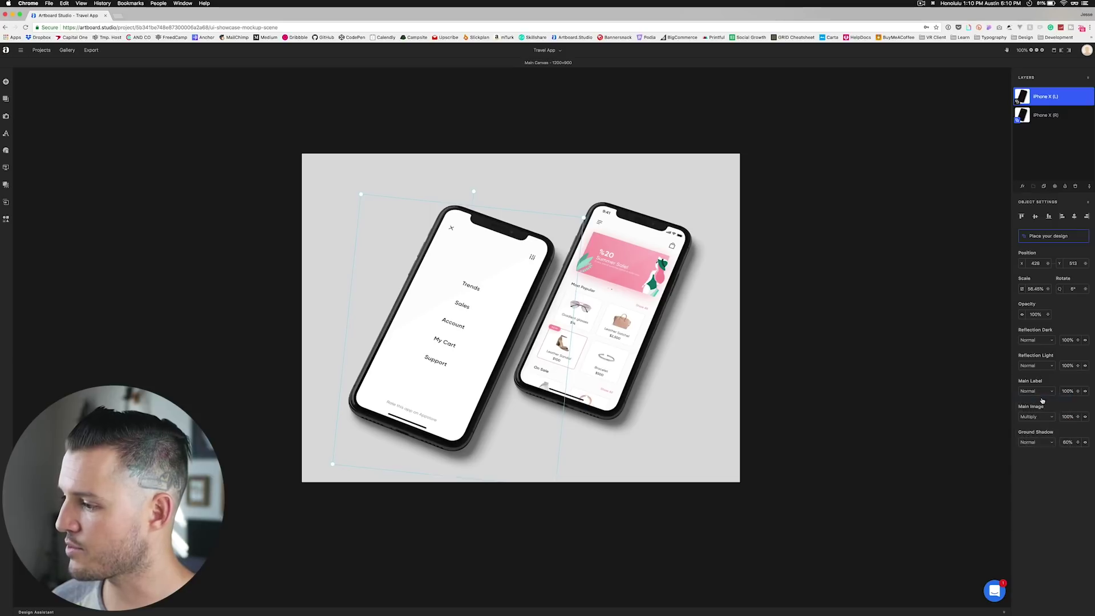
left_click(1043, 443)
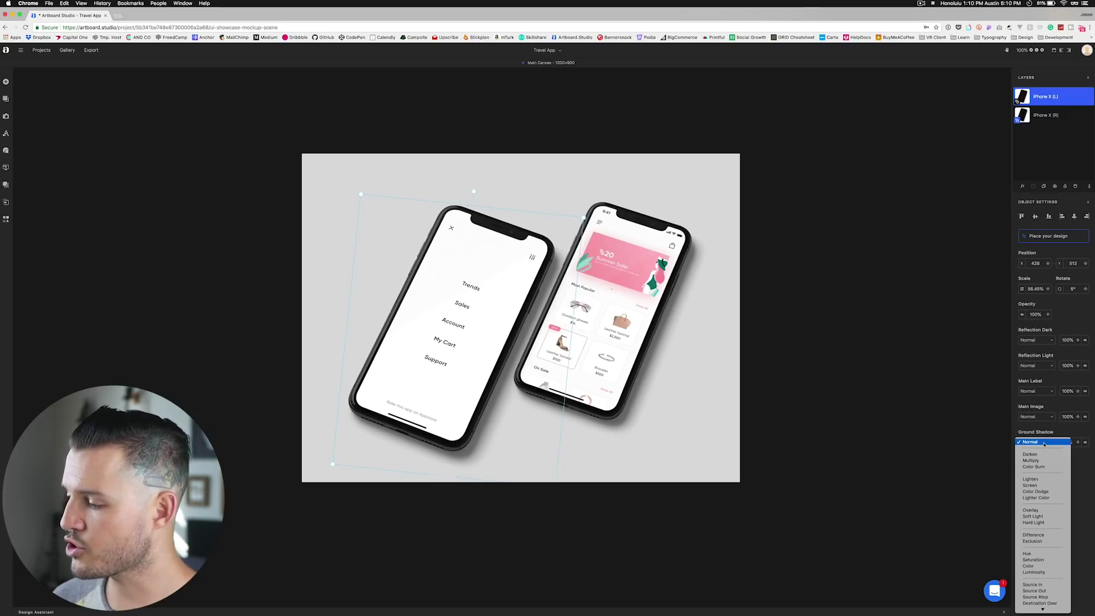
left_click(1044, 442)
left_click(896, 289)
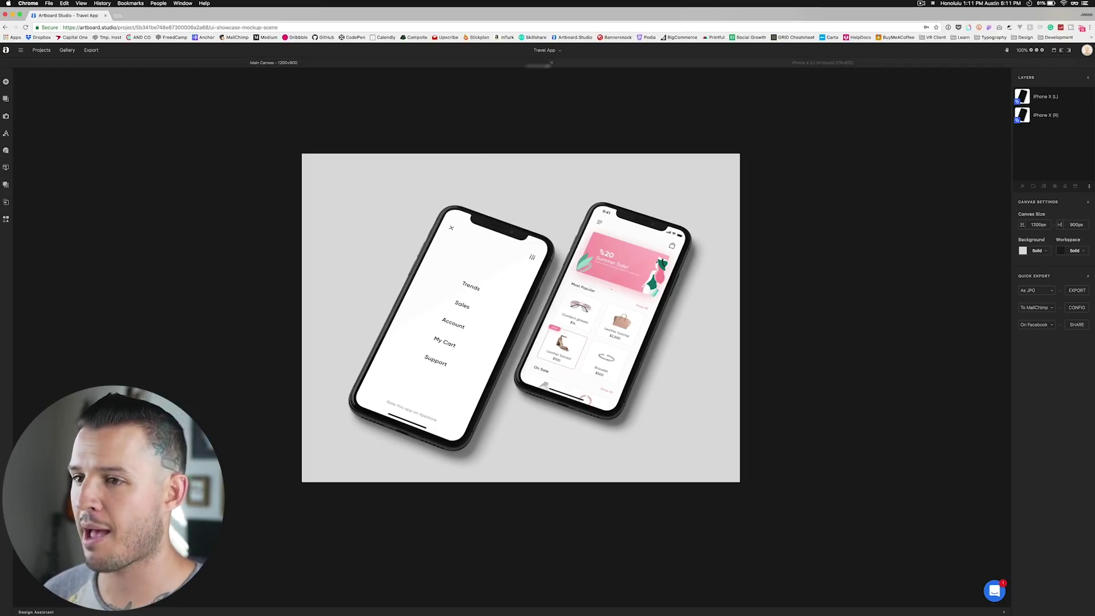
left_click(610, 61)
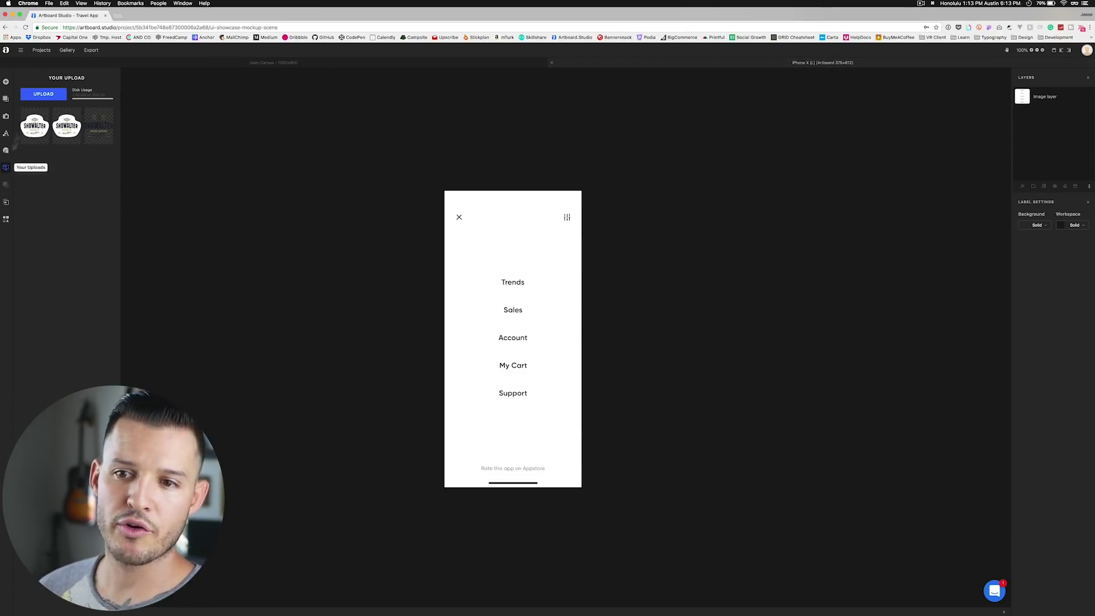
left_click(43, 93)
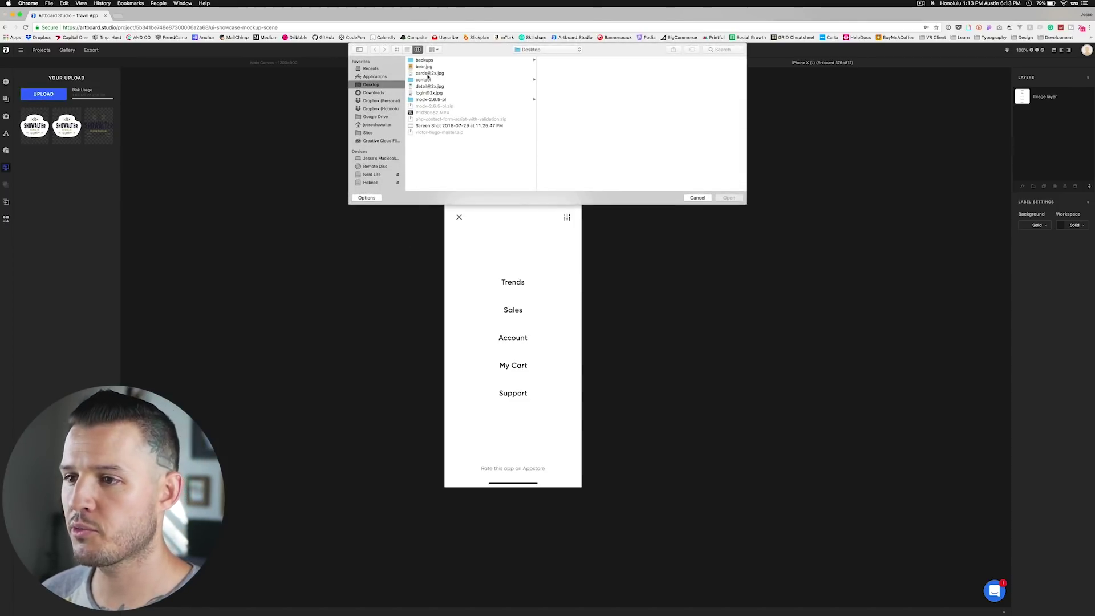
left_click(436, 93)
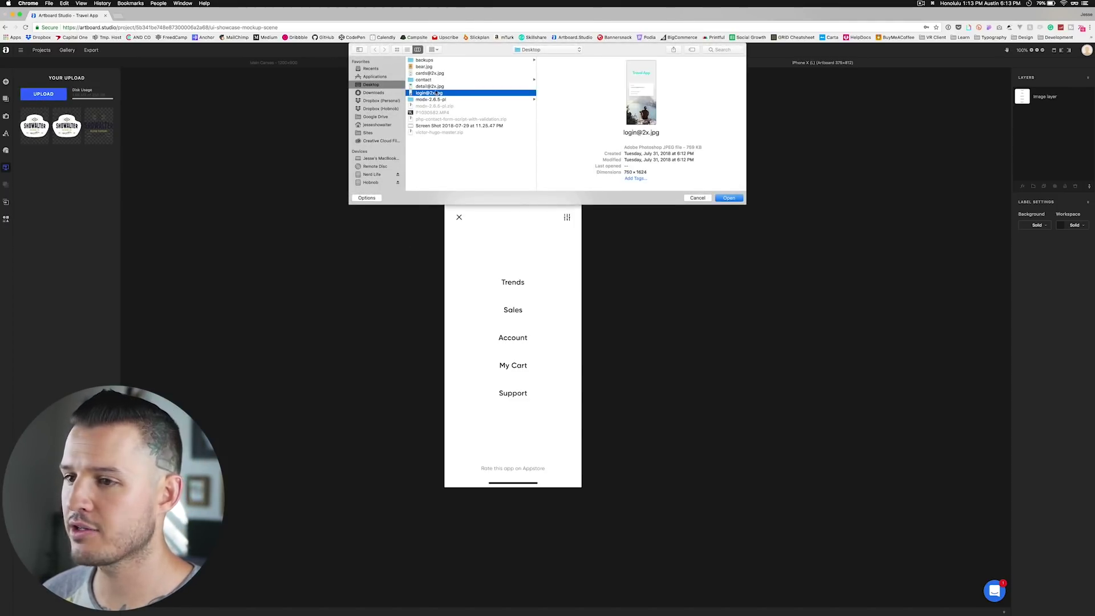
left_click(436, 87)
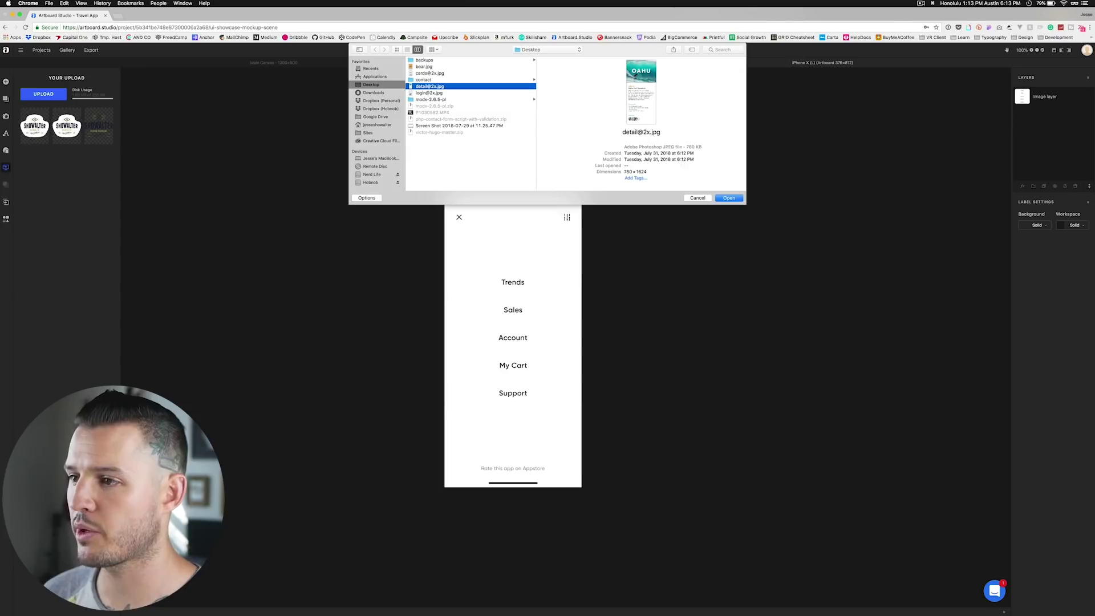
left_click(728, 198)
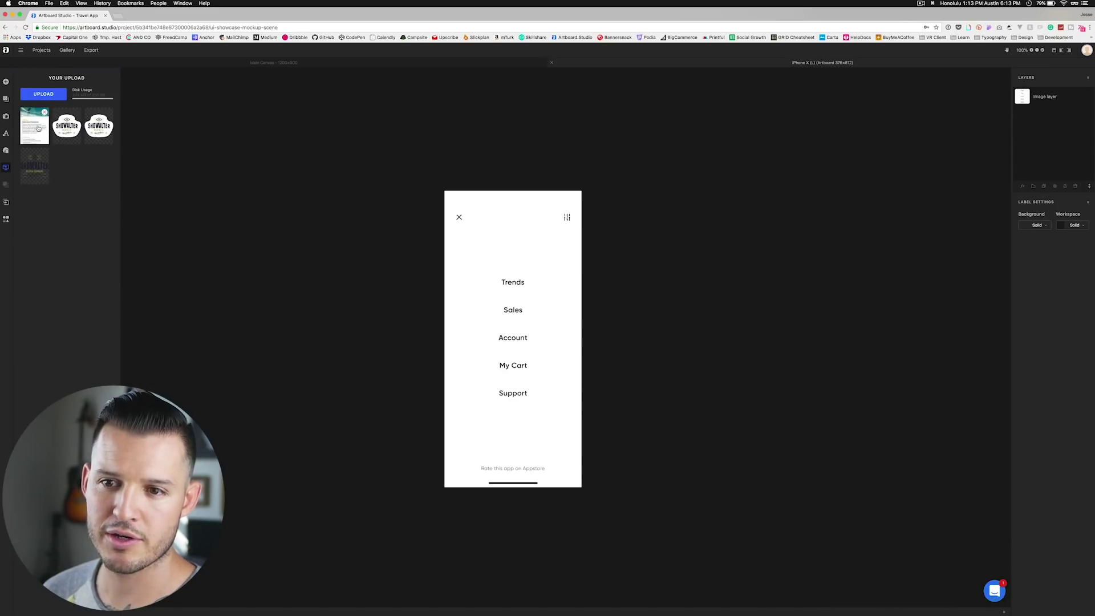
Place the Oahu Surf Sessions image on the left phone's screen and return to Main Canvas
left_click_drag(36, 131, 528, 357)
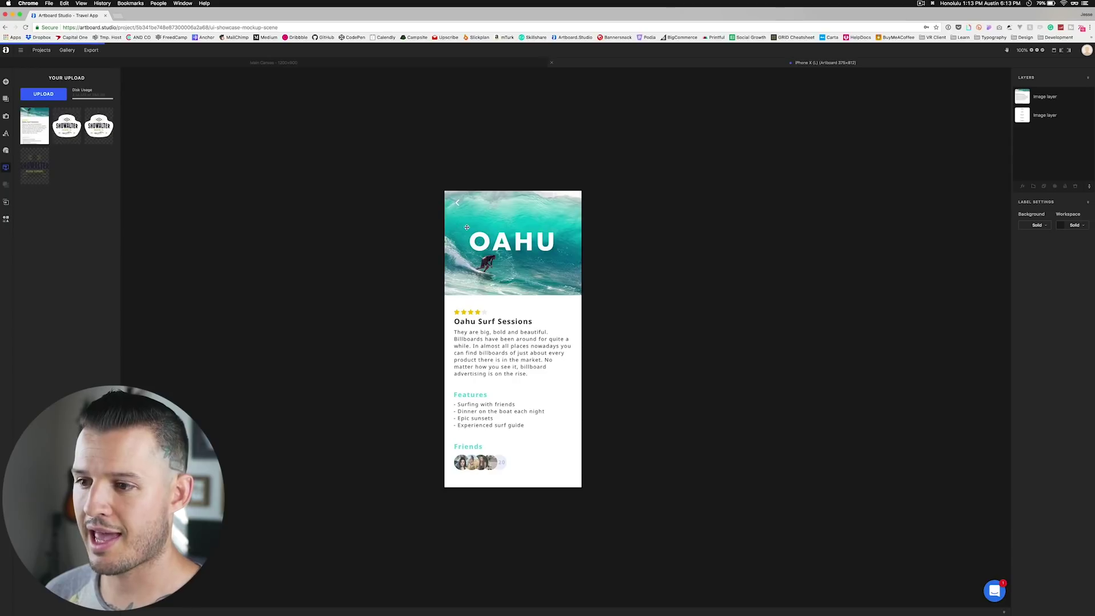
left_click(467, 227)
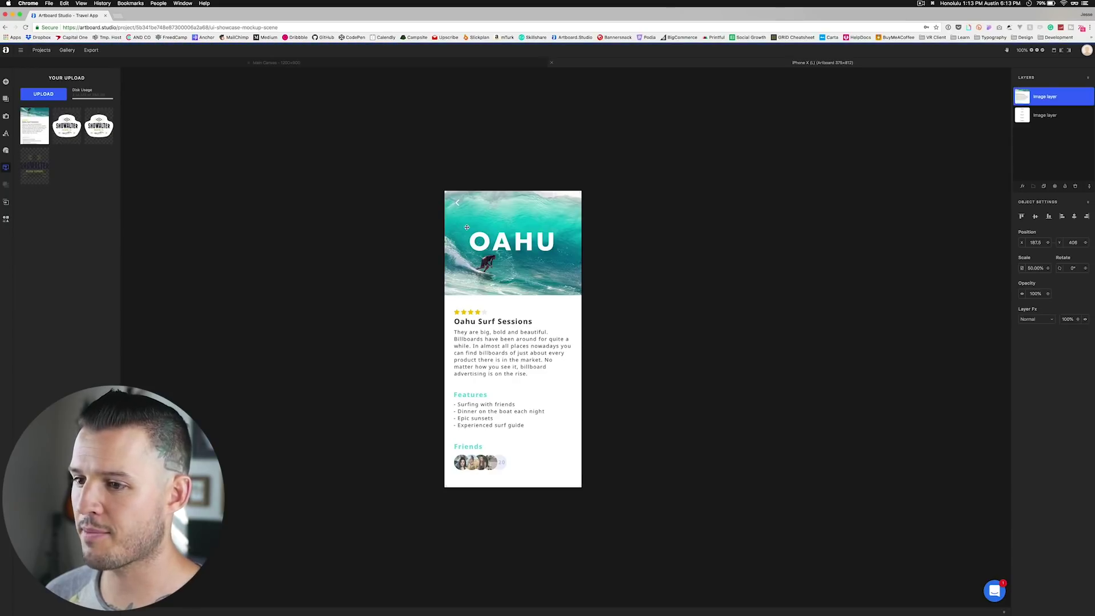
left_click(313, 66)
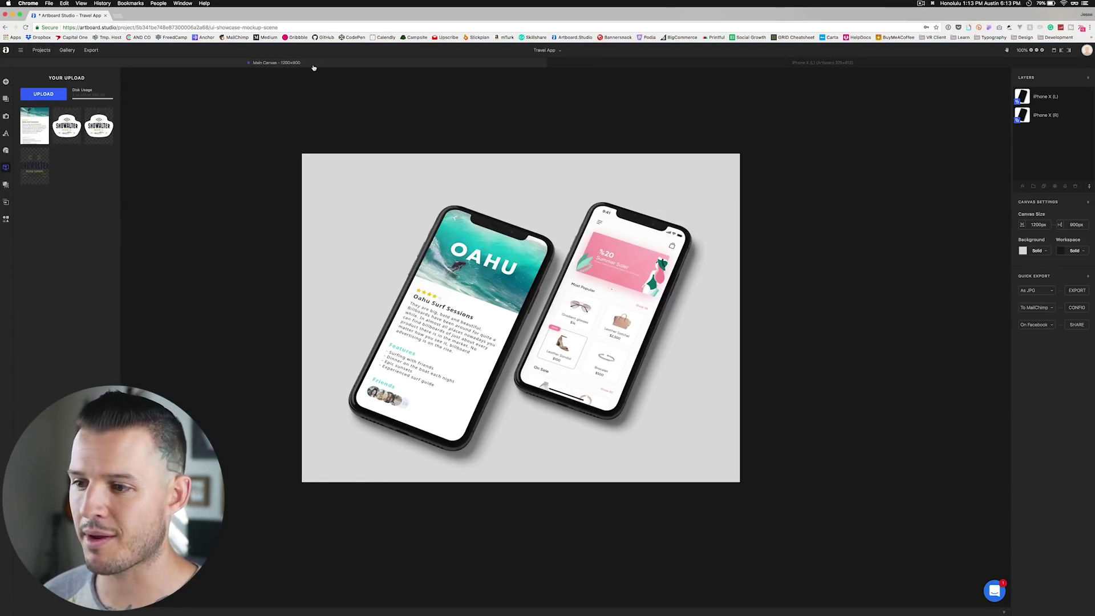
Check the right phone's Oahu Surf Trip design and move the left phone to 413, 474
left_click(638, 252)
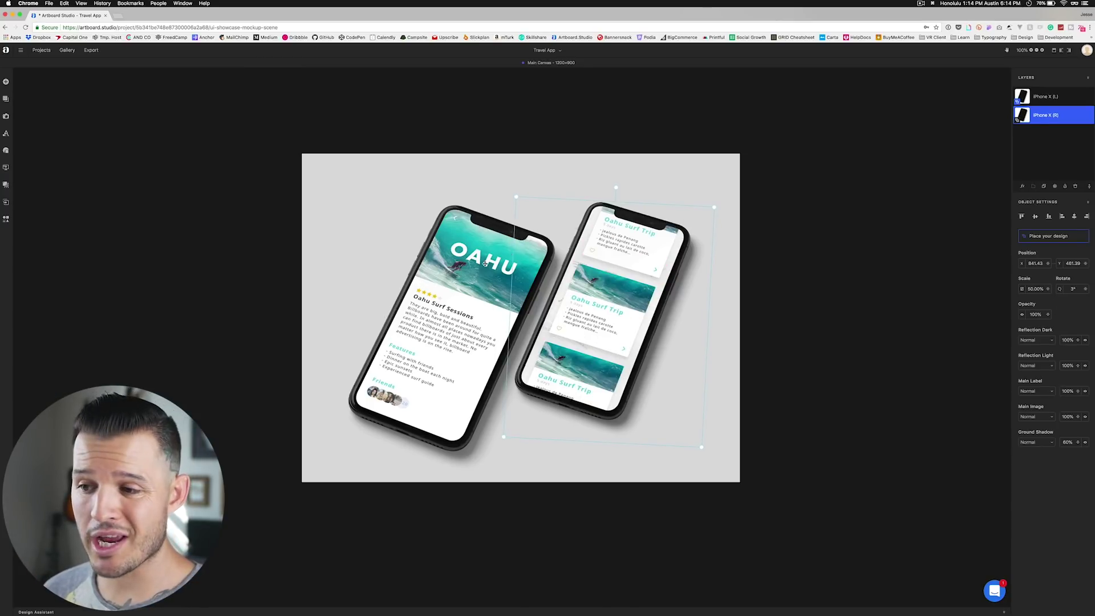
left_click_drag(485, 264, 468, 251)
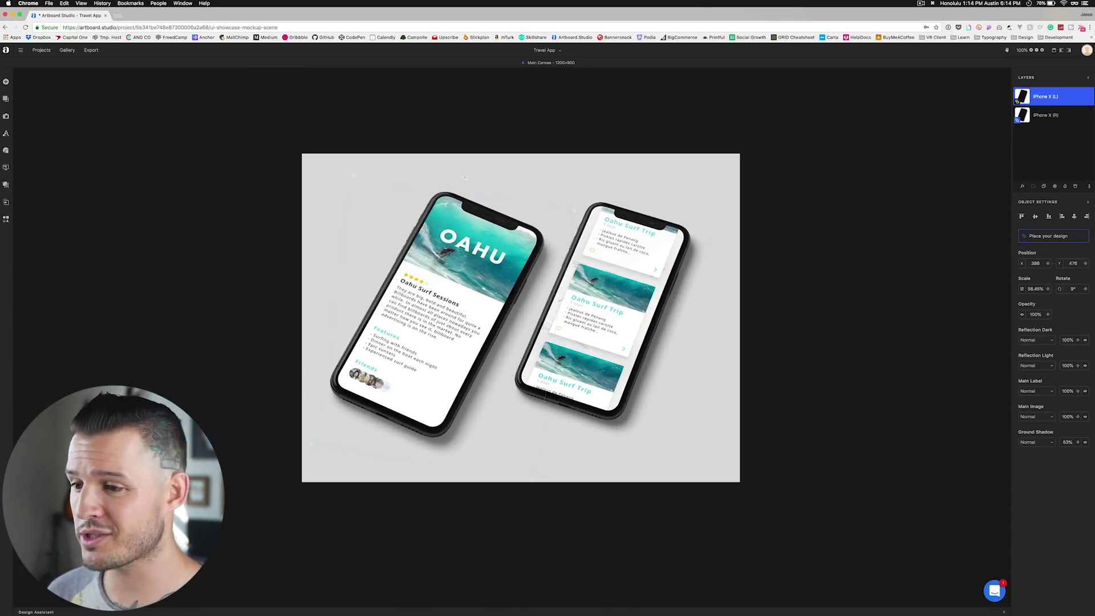
left_click_drag(444, 294, 456, 295)
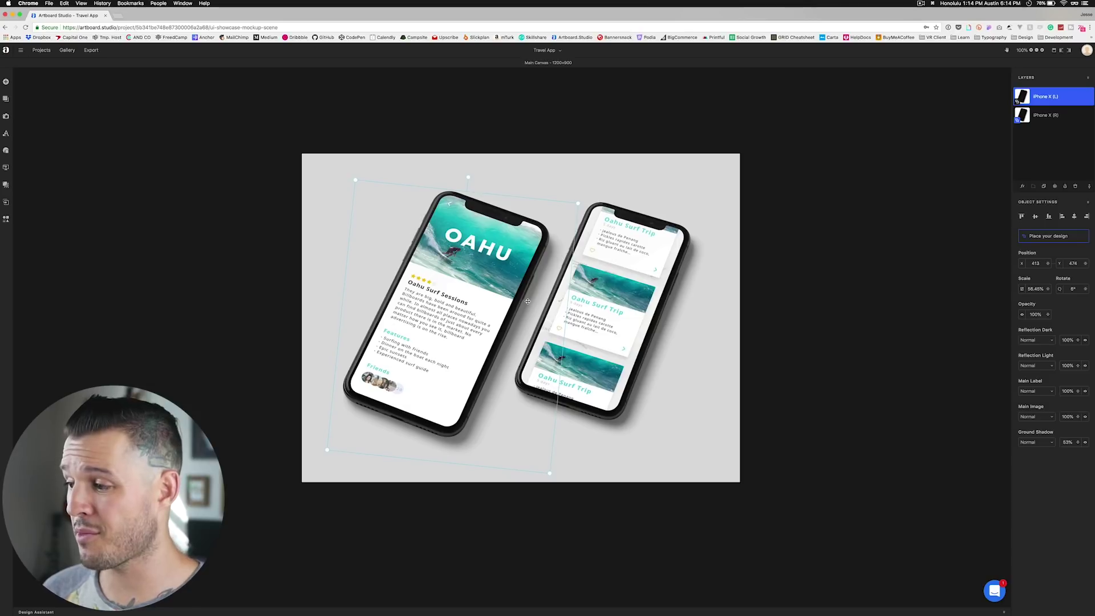
Make the canvas background transparent
left_click(701, 161)
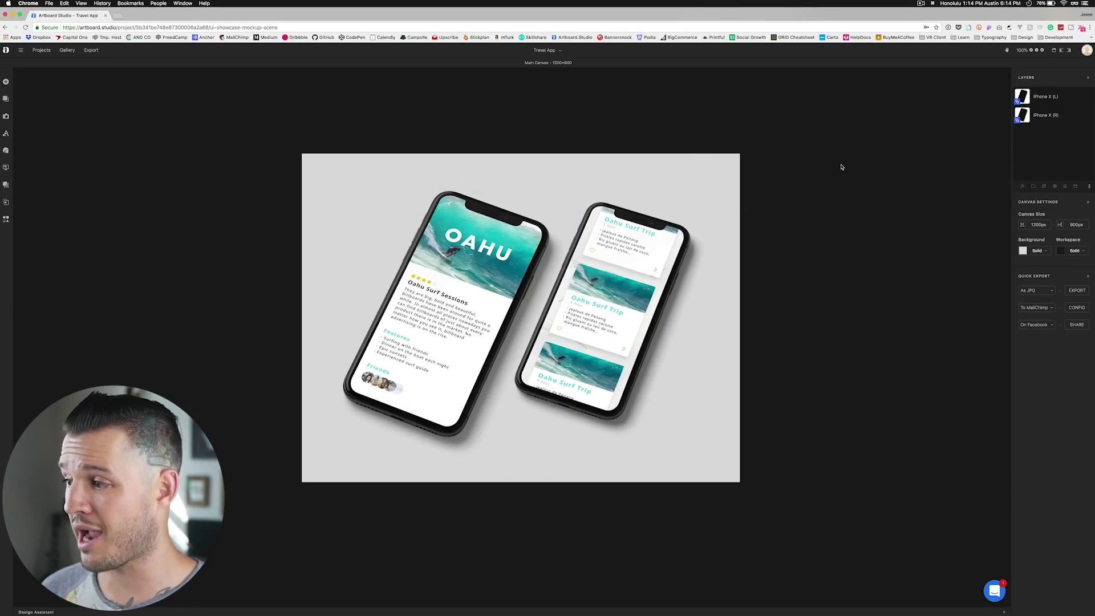
left_click(1048, 252)
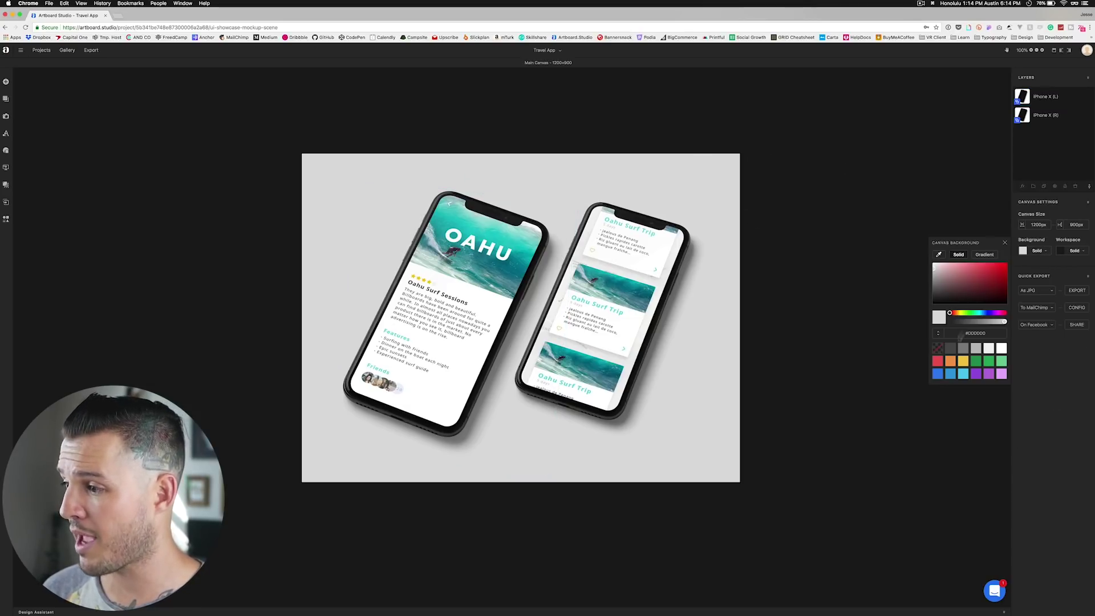
left_click(938, 351)
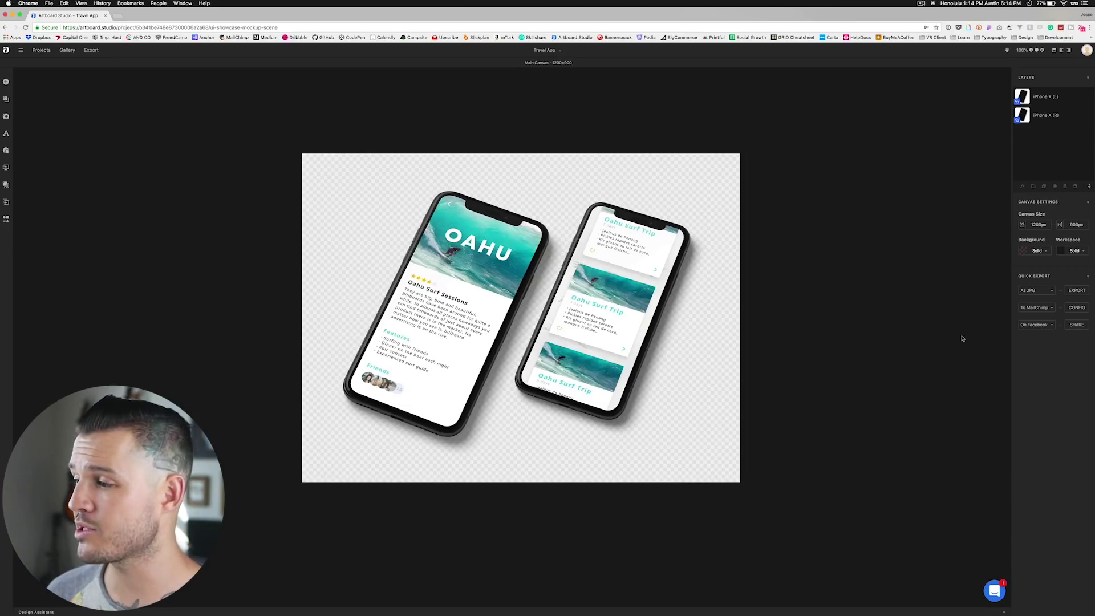
left_click(1049, 253)
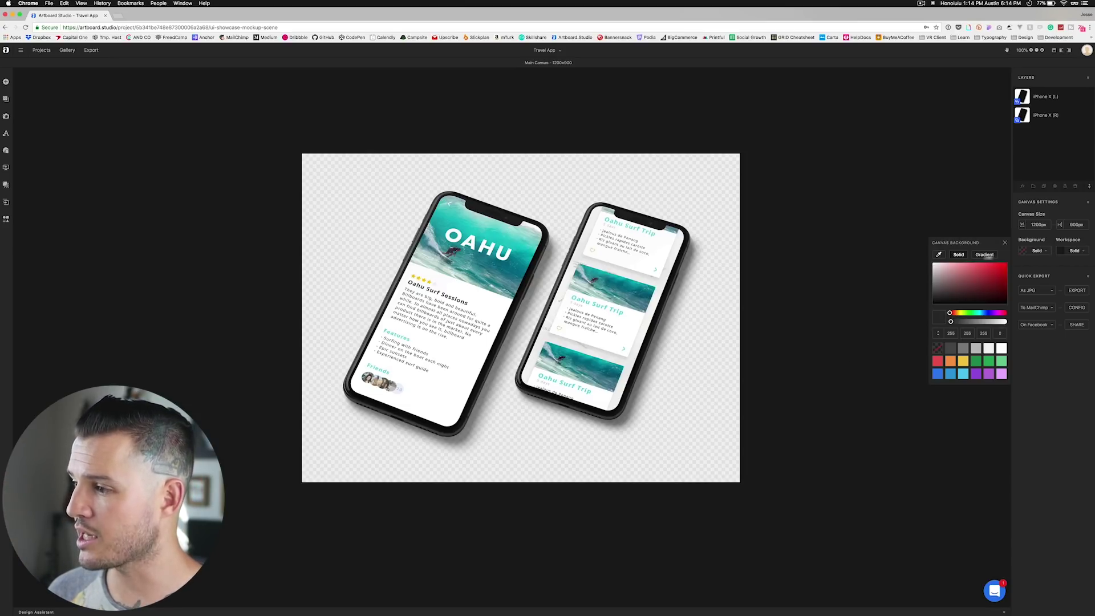
Add the Plywood Aged texture from Wood > Top View as the canvas background
left_click(7, 99)
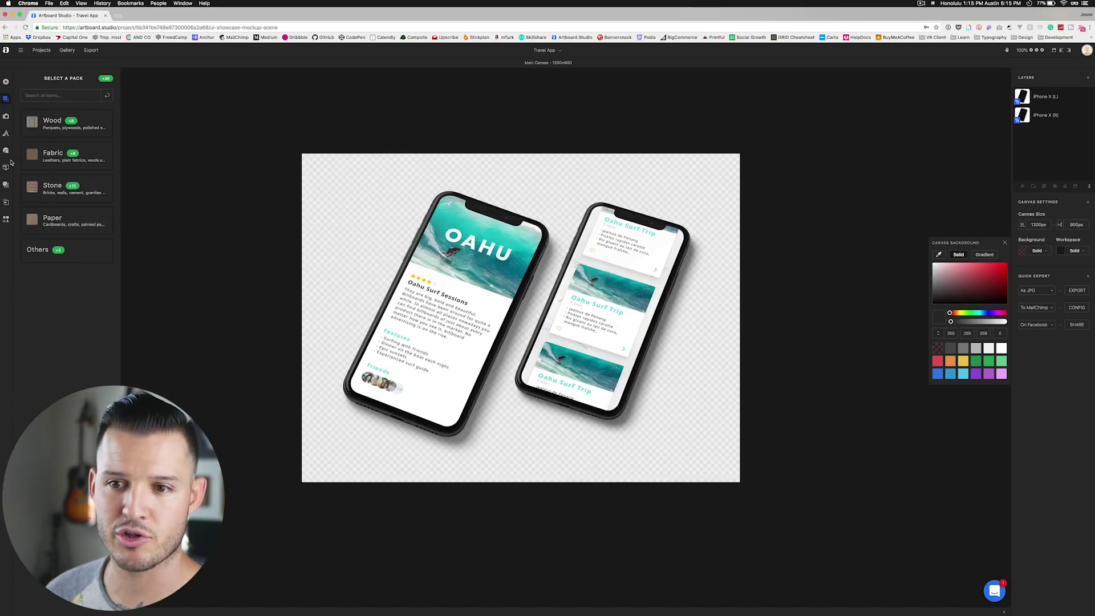
left_click(63, 123)
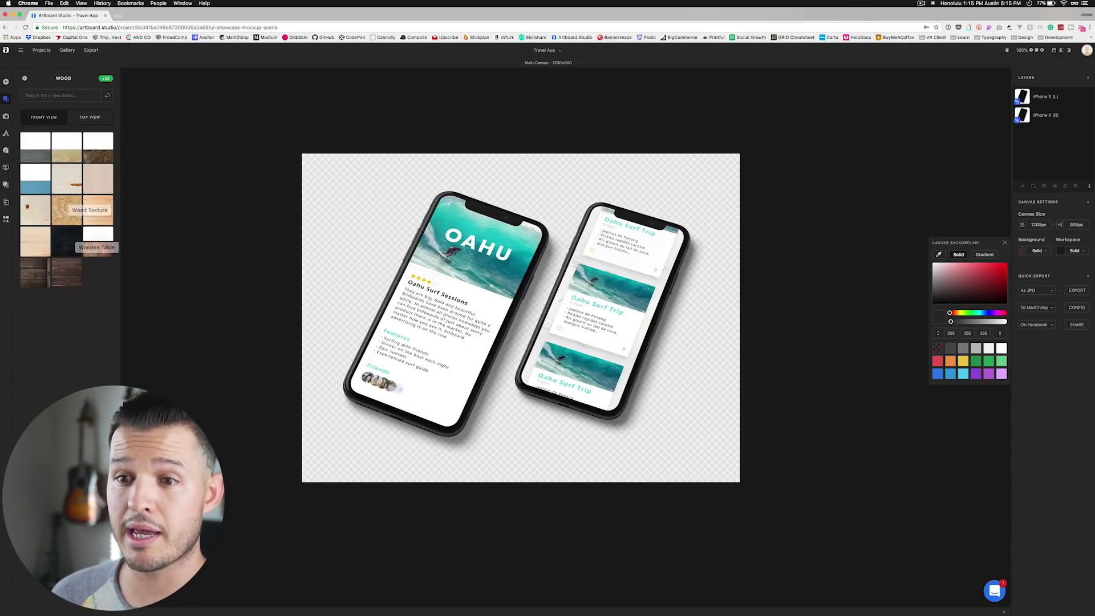
left_click(89, 117)
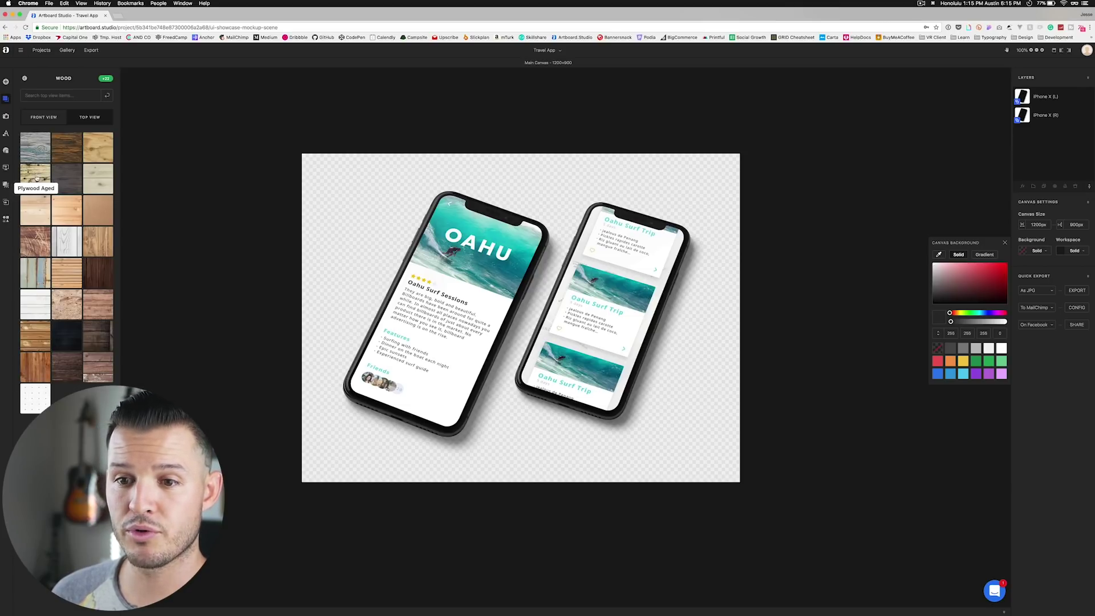
left_click_drag(36, 180, 387, 324)
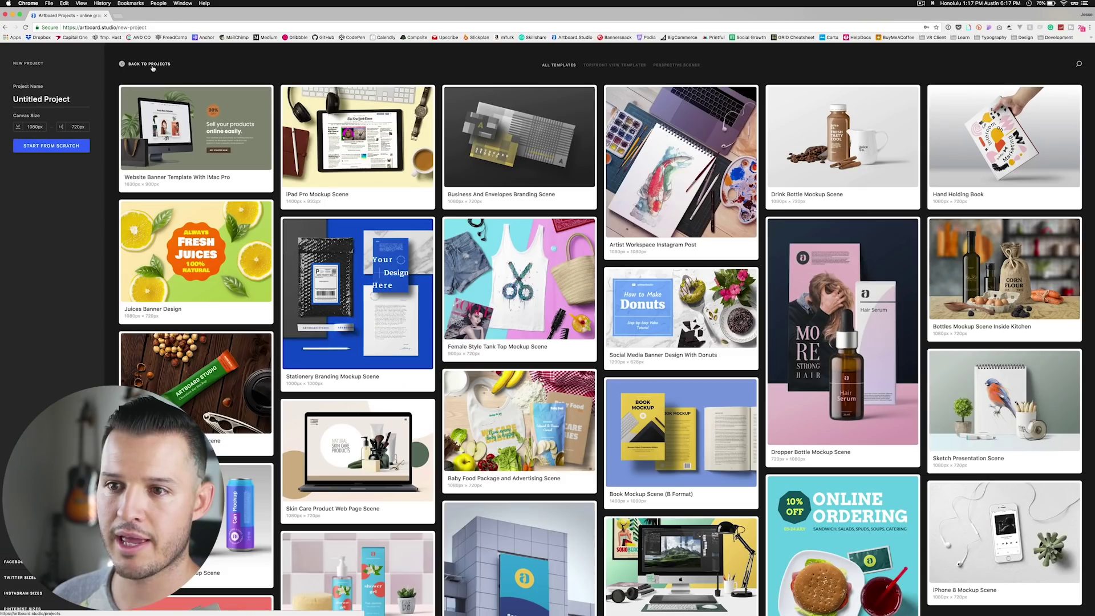
Create a new project from Perspective Scenes using the Model Holding Paperclip With A3 Paper template
left_click(151, 65)
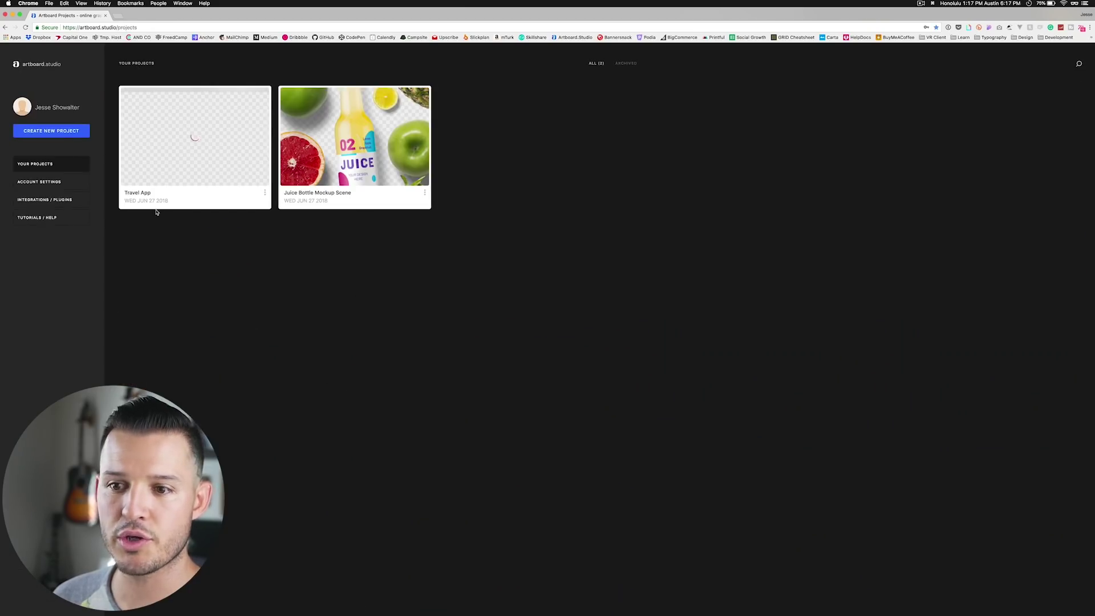
left_click(74, 136)
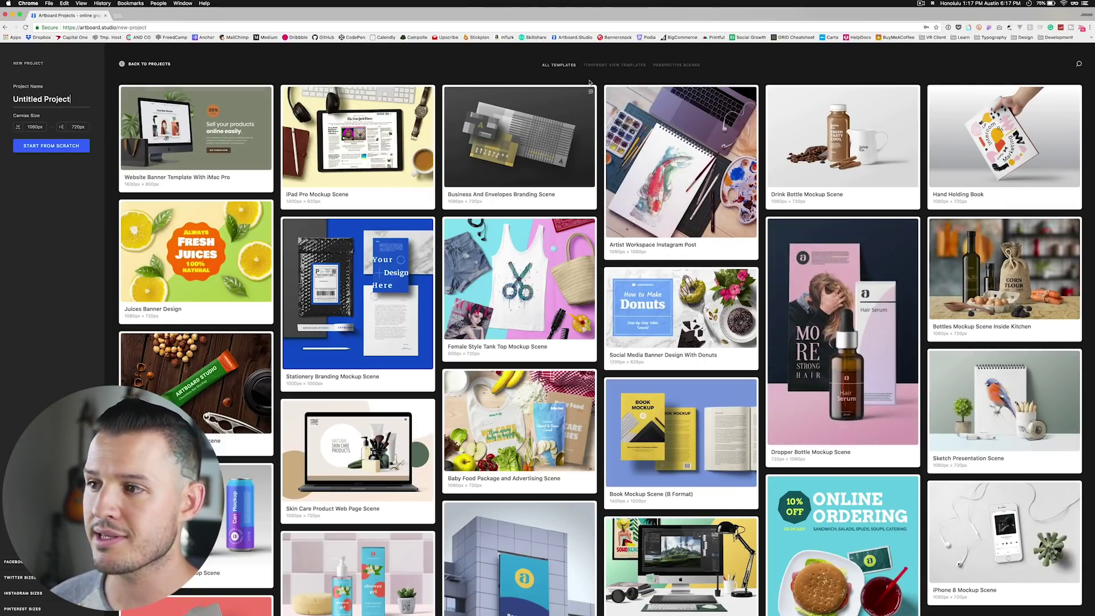
left_click(606, 66)
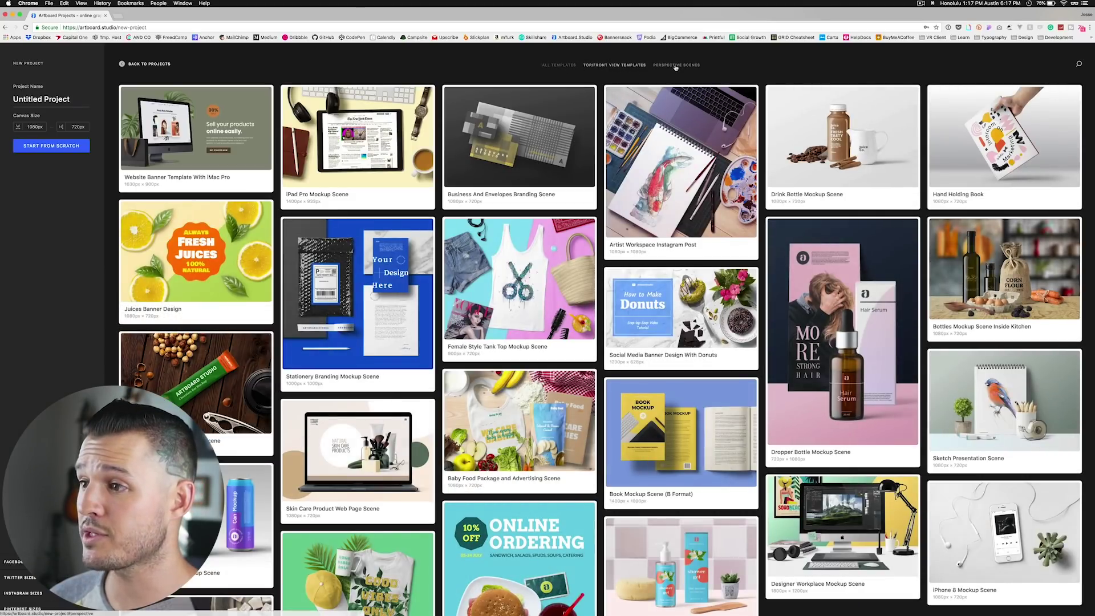
left_click(676, 65)
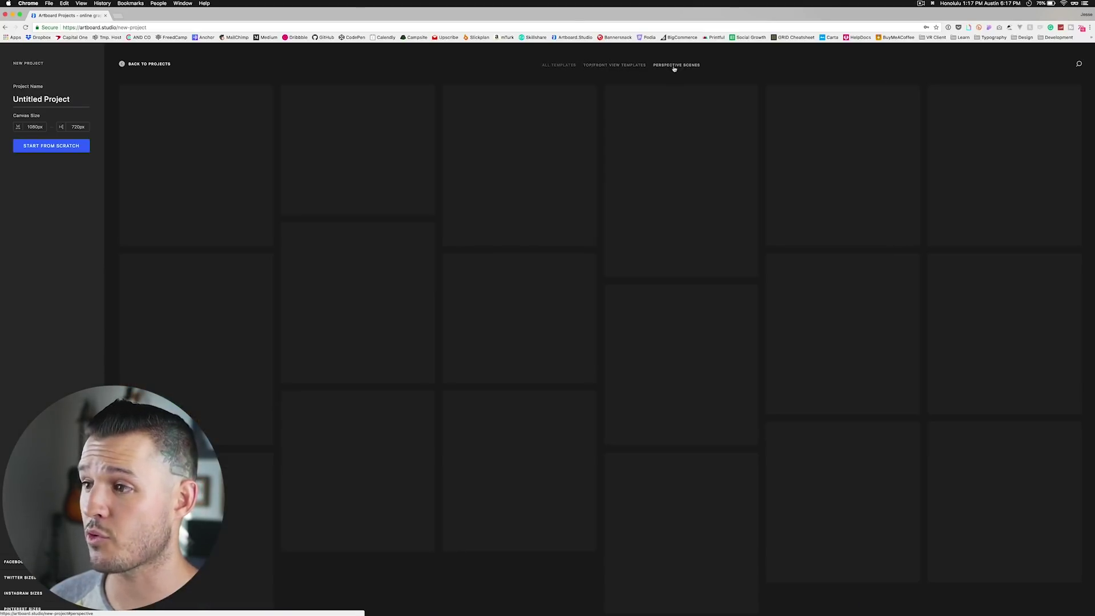
left_click(557, 65)
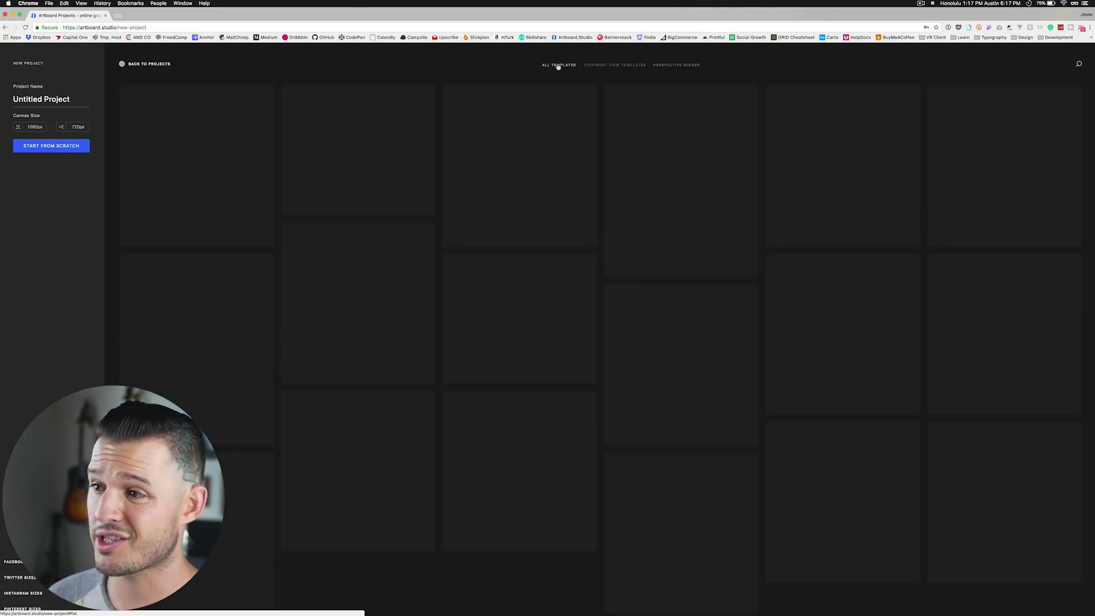
left_click(670, 67)
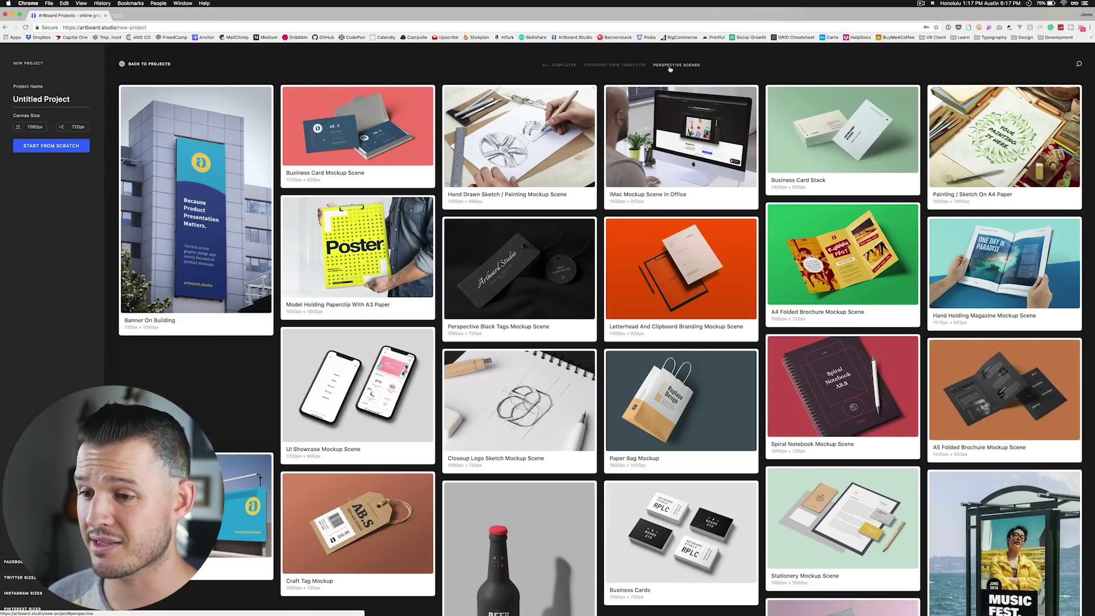
left_click(384, 251)
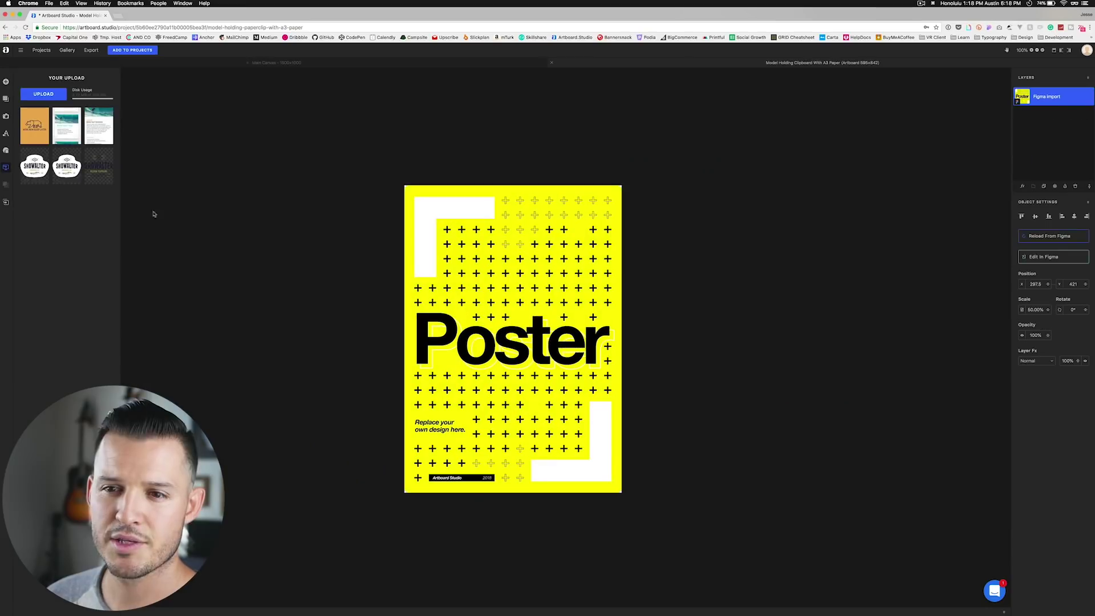
Place the orange WORK NOW SLEEP LATER bear design on the poster, then return to the clipboard scene
left_click_drag(31, 136, 461, 340)
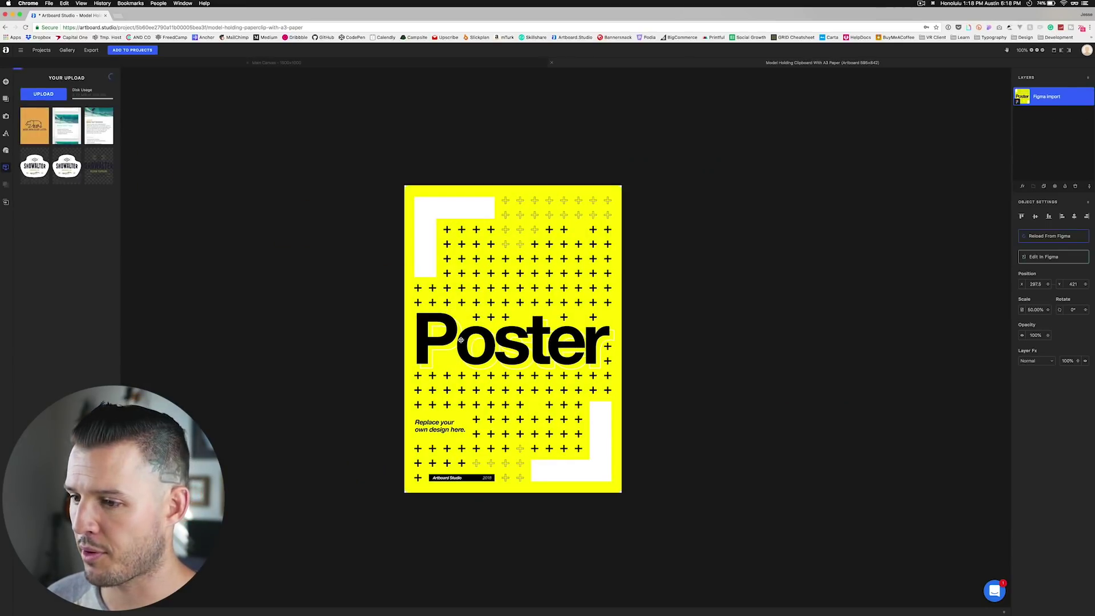
left_click(268, 63)
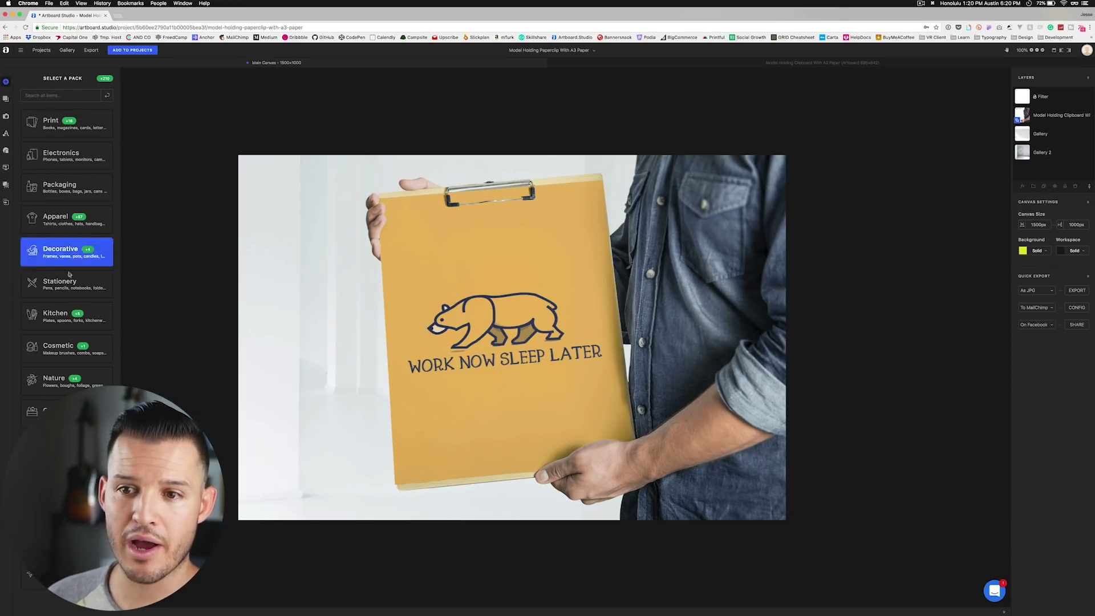
Add the Print pack's Hanged Paper behind the model's hand, raise it, and open its artboard
left_click(85, 122)
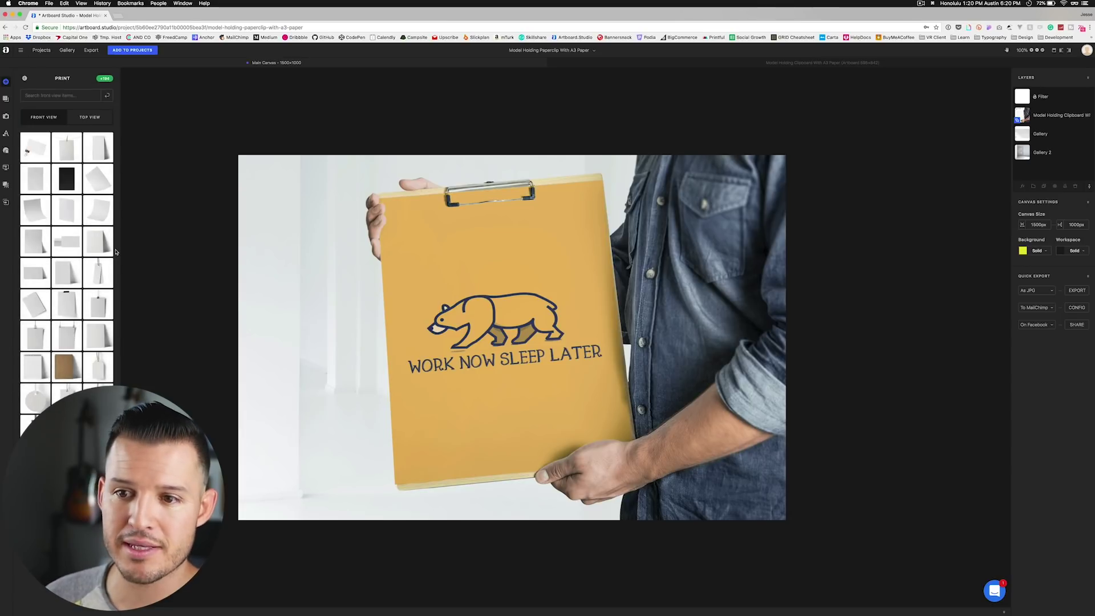
left_click_drag(67, 147, 288, 303)
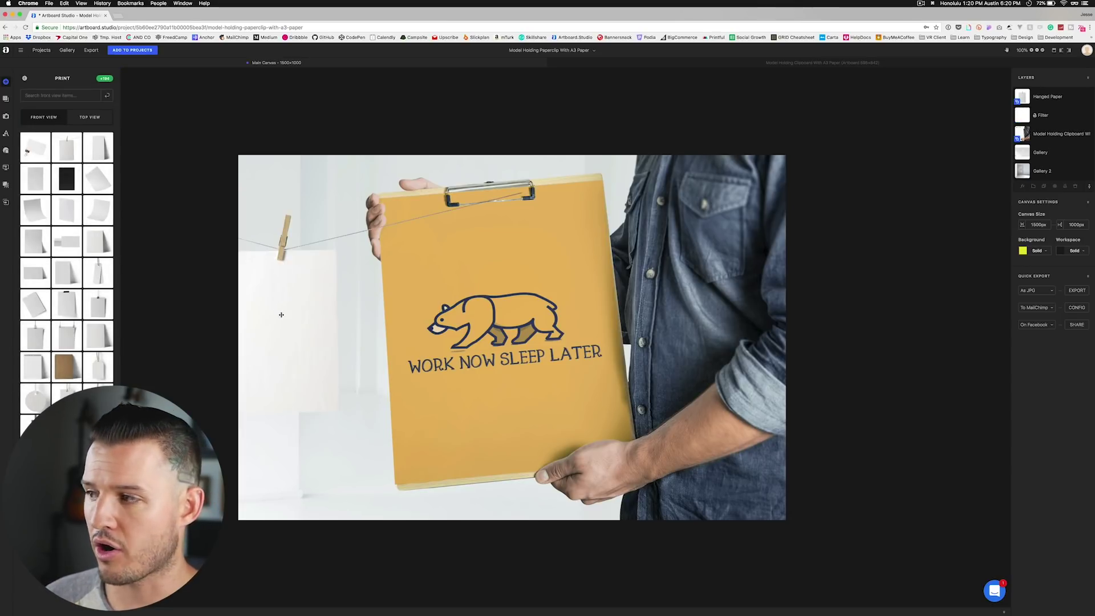
left_click_drag(340, 329, 325, 278)
left_click_drag(1048, 96, 1031, 140)
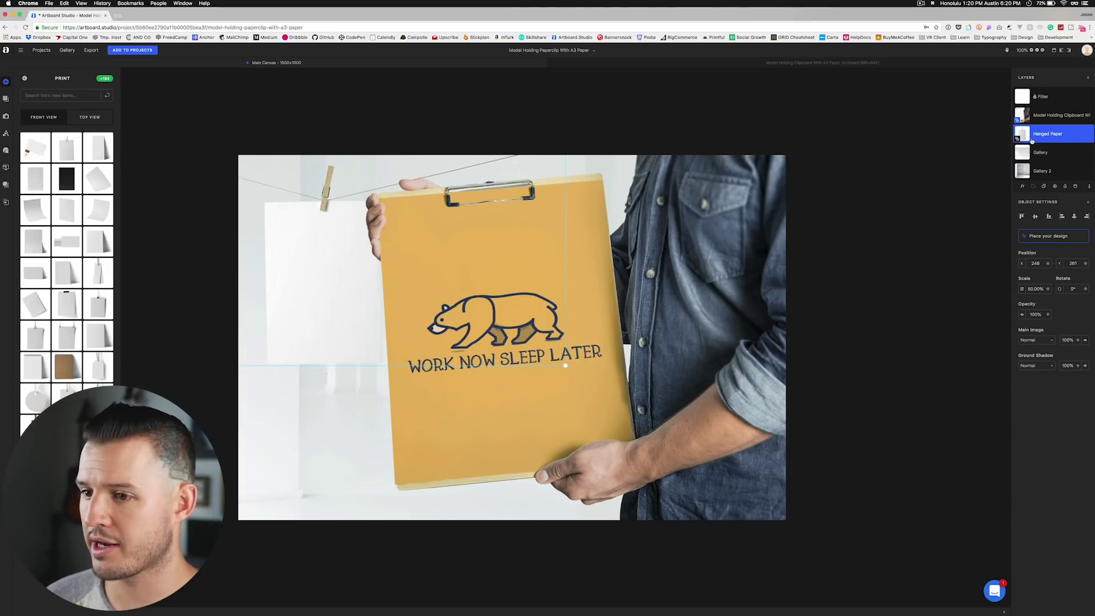
left_click_drag(355, 321, 340, 297)
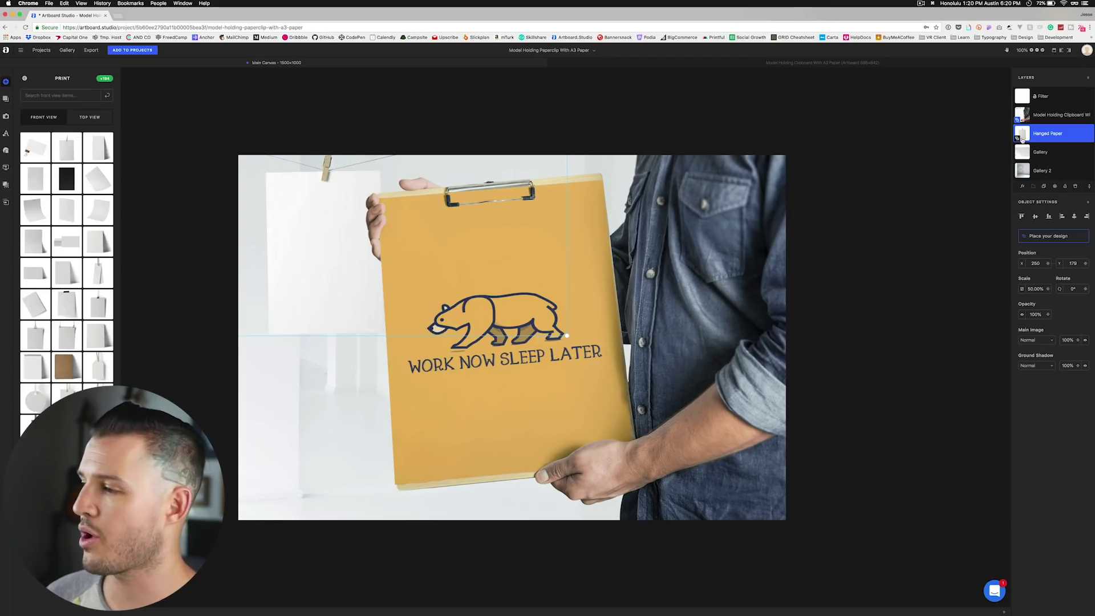
double_click(1023, 140)
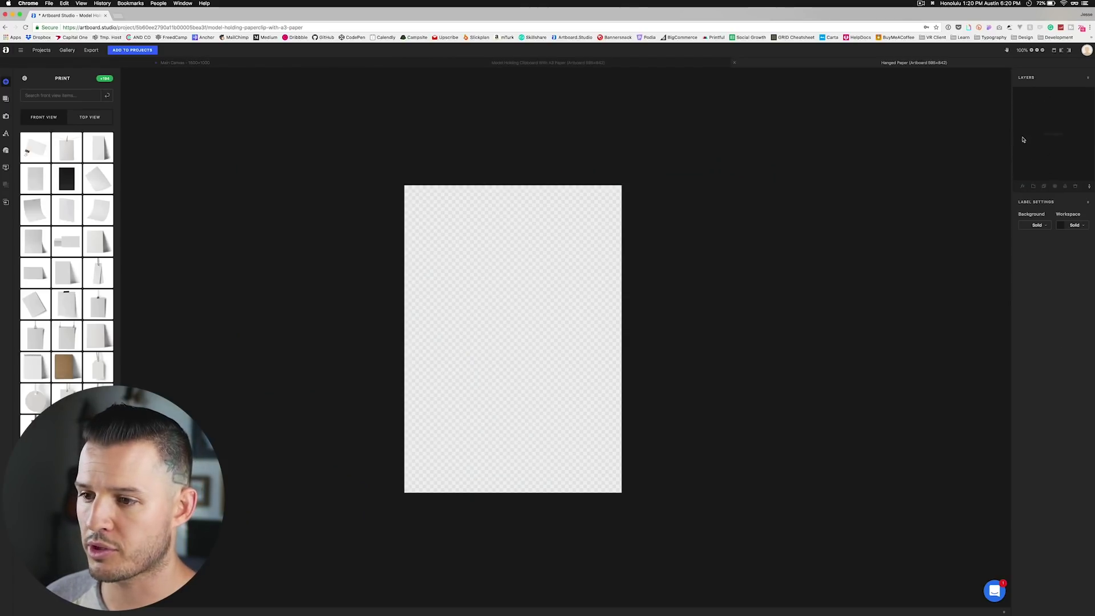
Put the uploaded bear design on the Hanged Paper artboard, return to Main Canvas, and add to Projects
left_click(6, 169)
left_click_drag(34, 126, 496, 260)
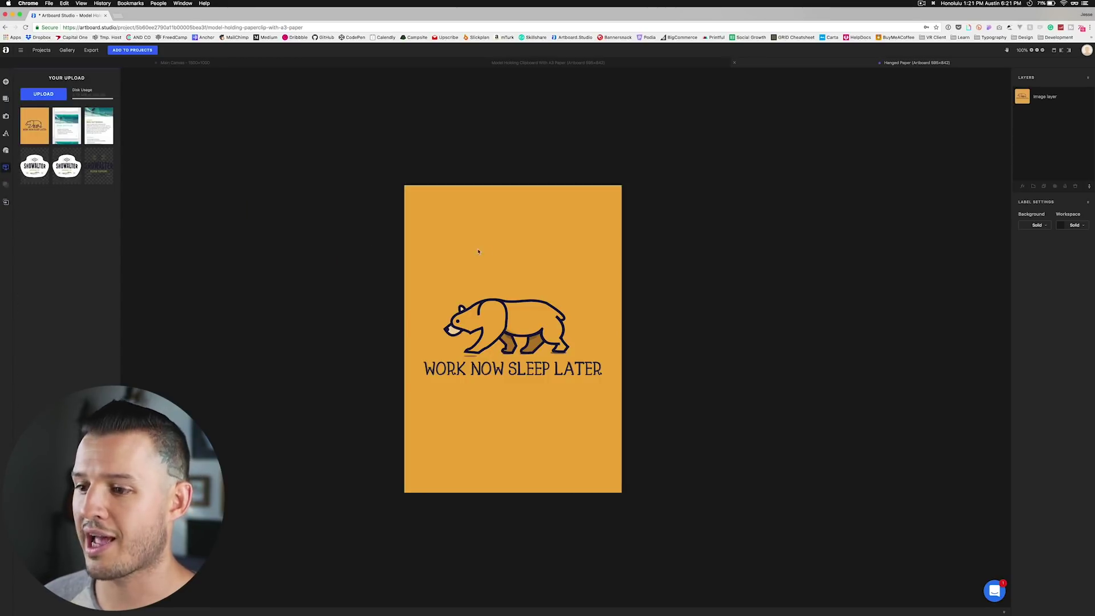
left_click(242, 63)
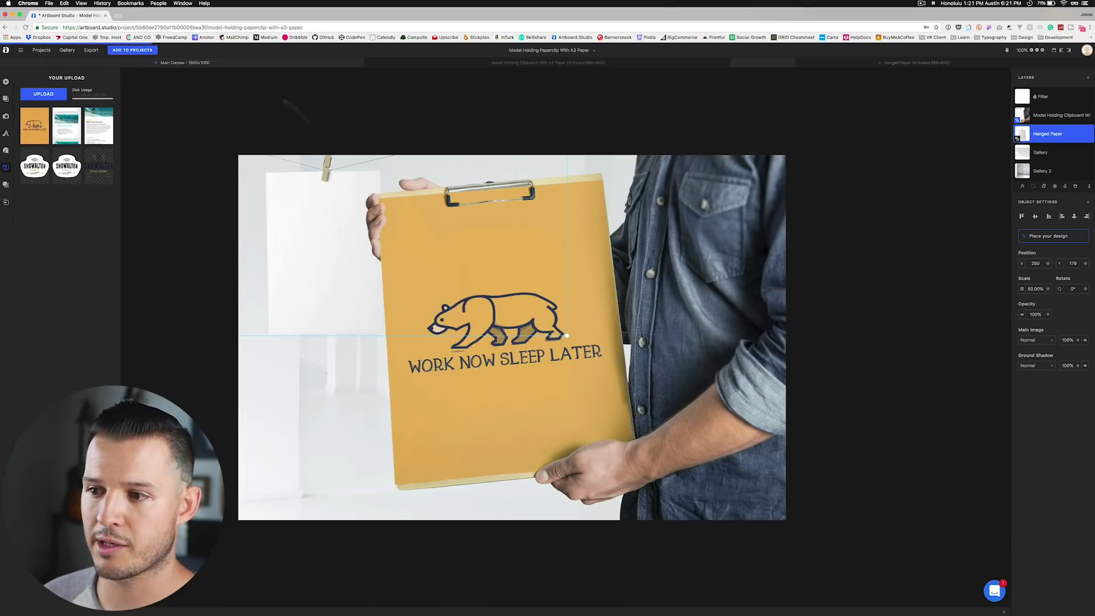
left_click(430, 122)
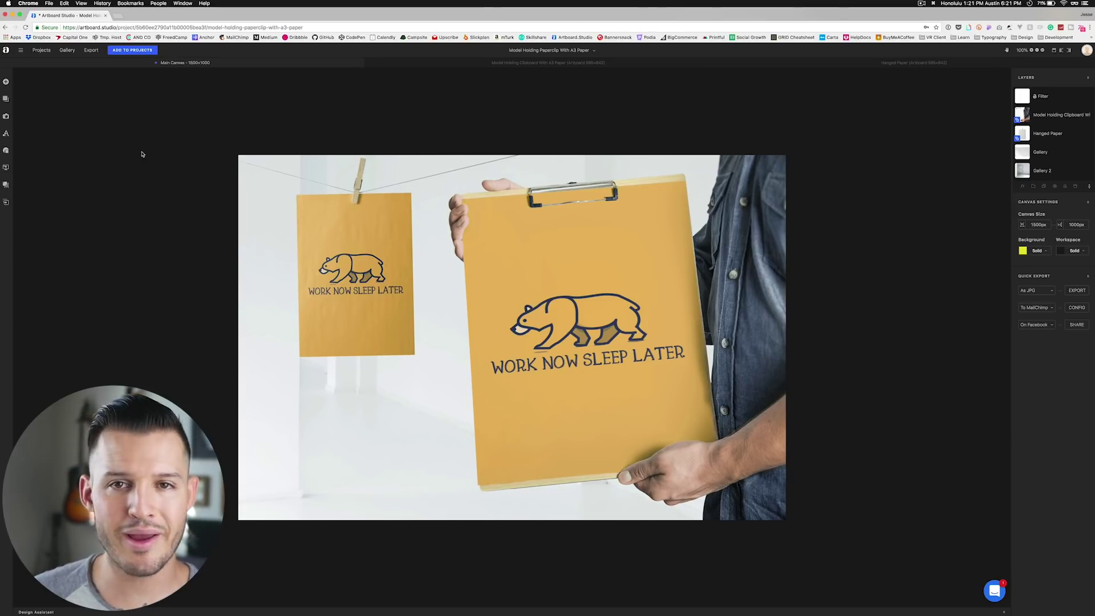
left_click(132, 50)
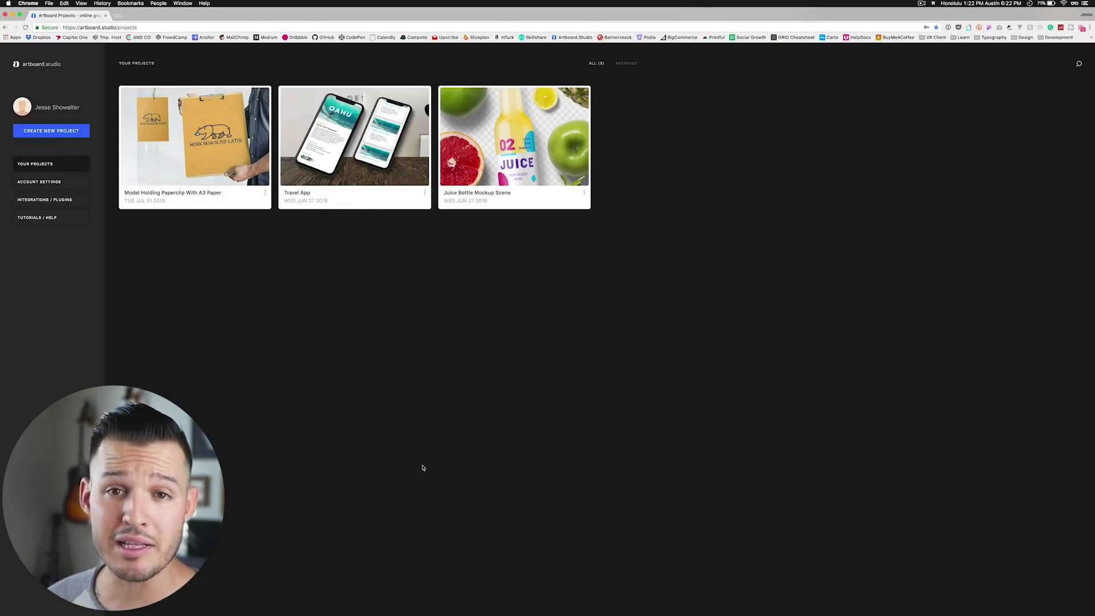
Open the Juice Bottle Mockup Scene project and nudge the left apple slightly upward
left_click(512, 131)
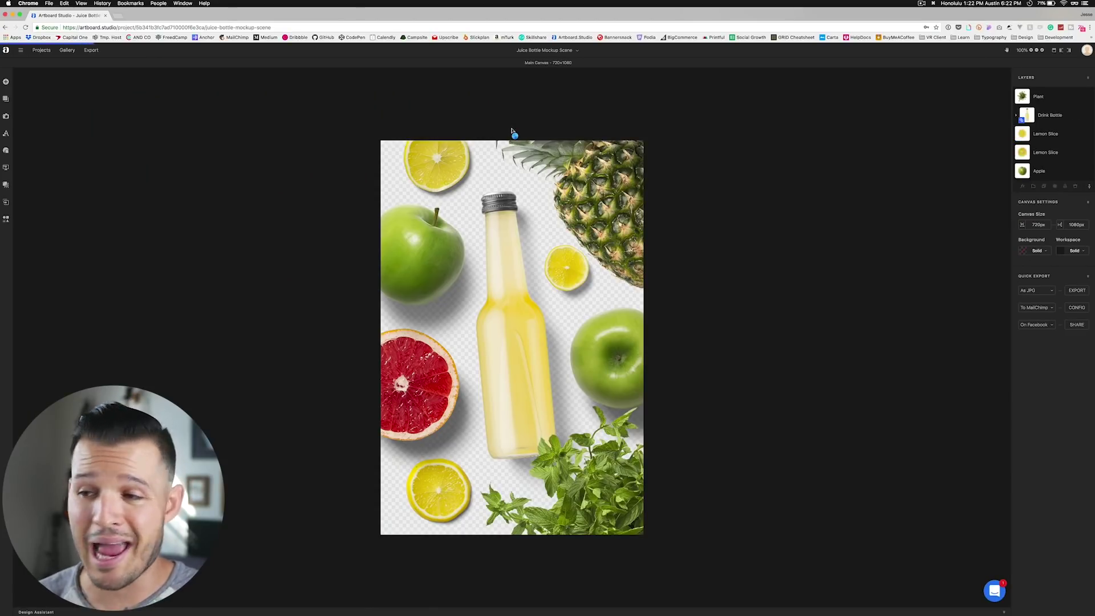
left_click(523, 346)
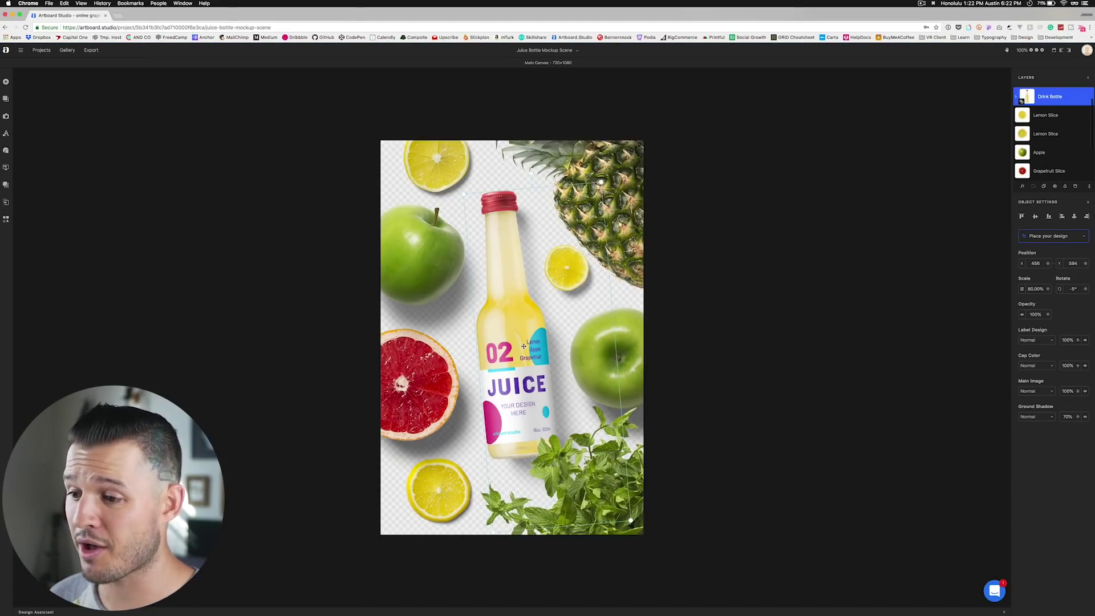
left_click_drag(426, 257, 425, 251)
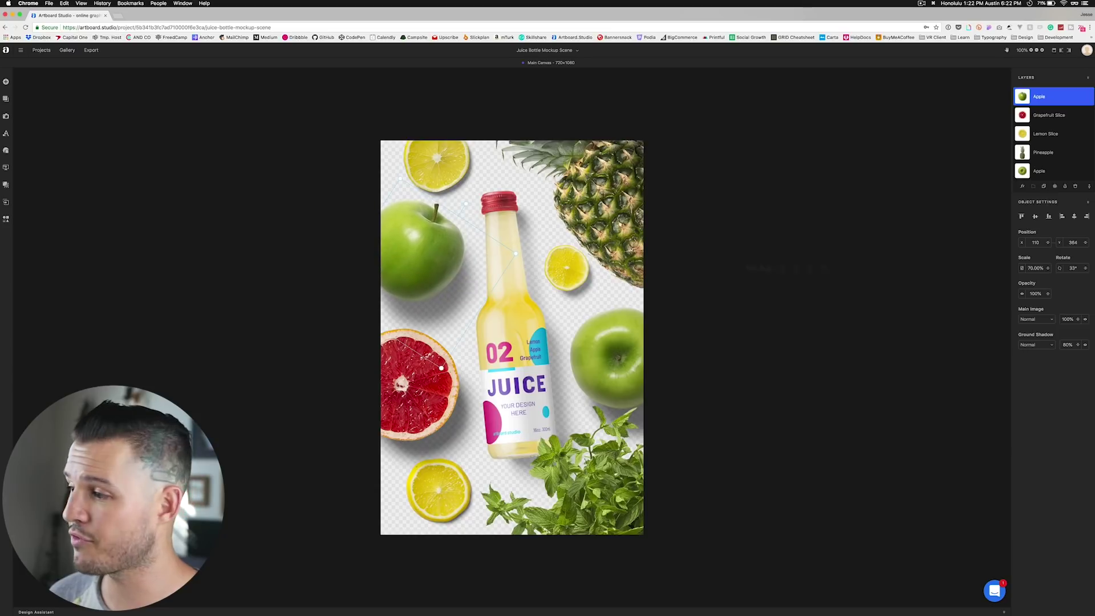
left_click(456, 190)
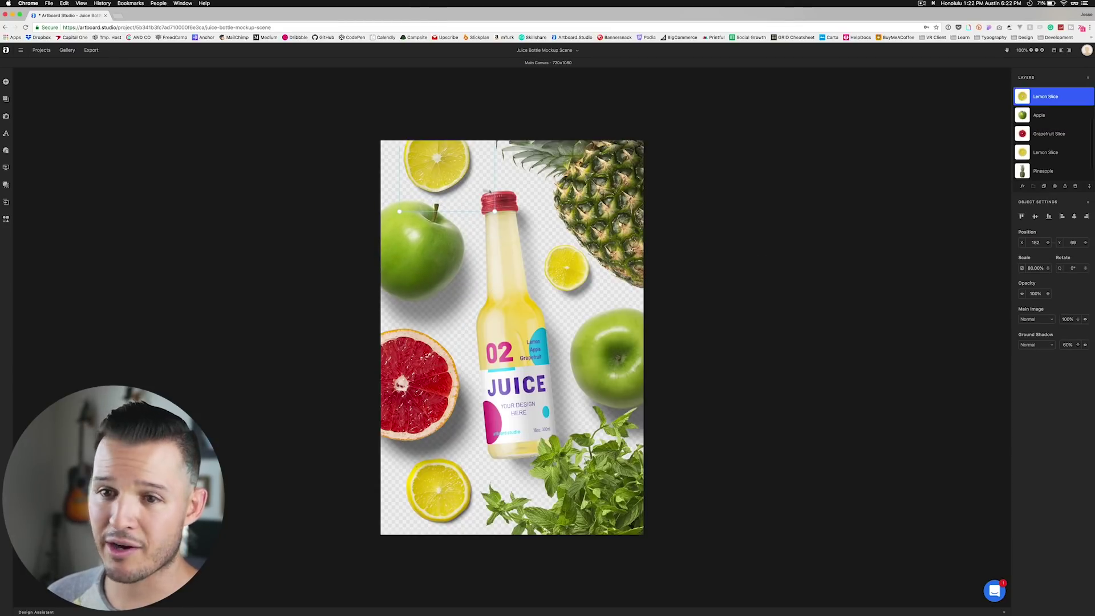
Add the Craft Paper texture from Texture Backgrounds > Paper as the scene background
left_click(6, 99)
left_click(67, 218)
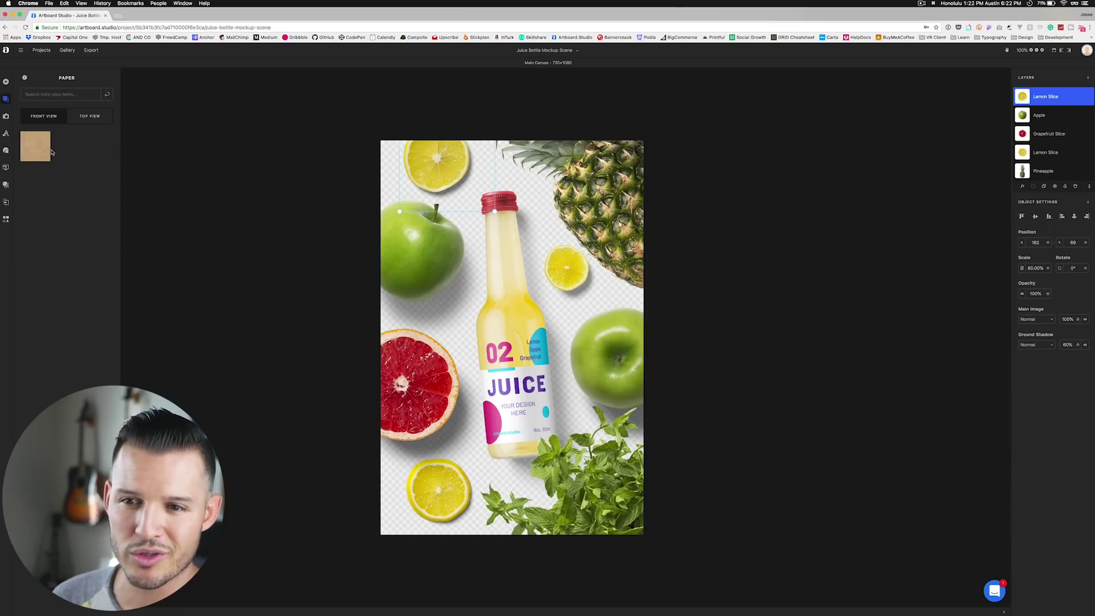
left_click_drag(50, 152, 488, 246)
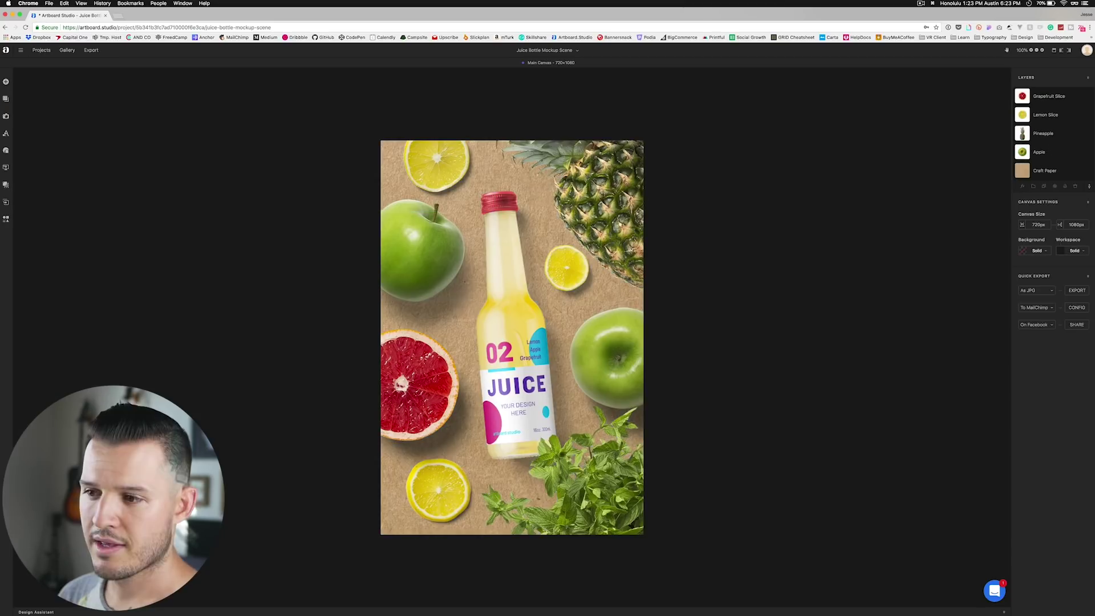
left_click(1032, 171)
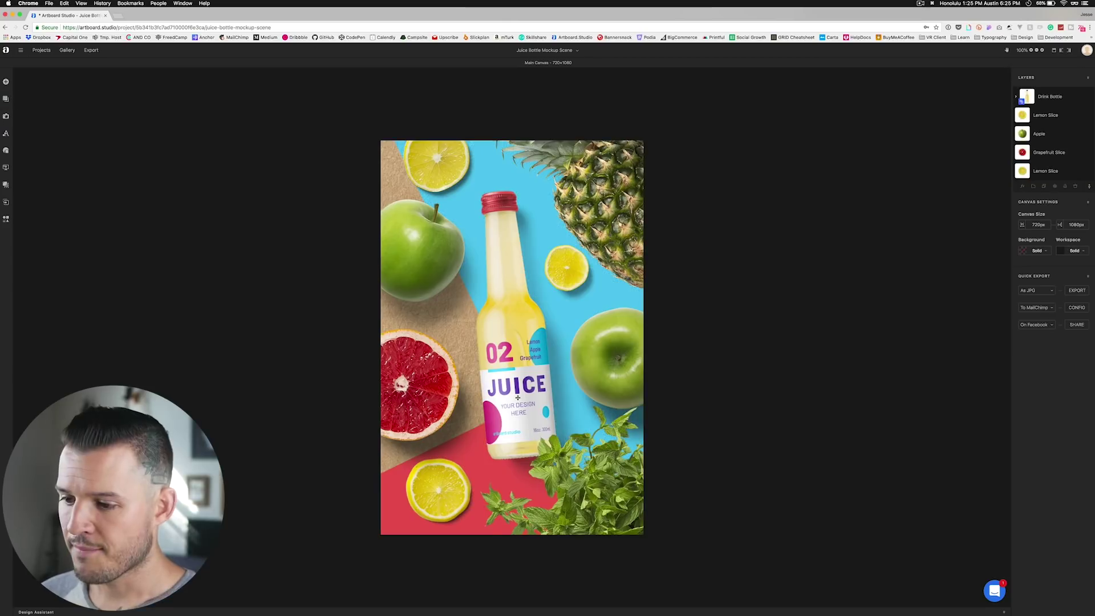
Use Edit Object on the juice bottle to reveal its editable parts
left_click(518, 397)
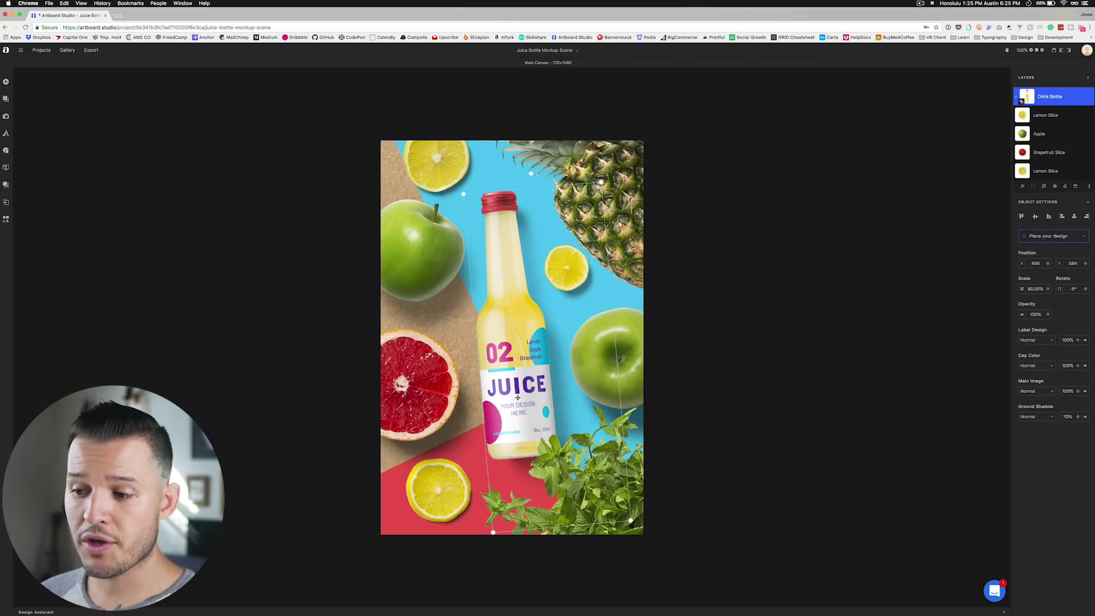
right_click(518, 398)
mouse_move(549, 517)
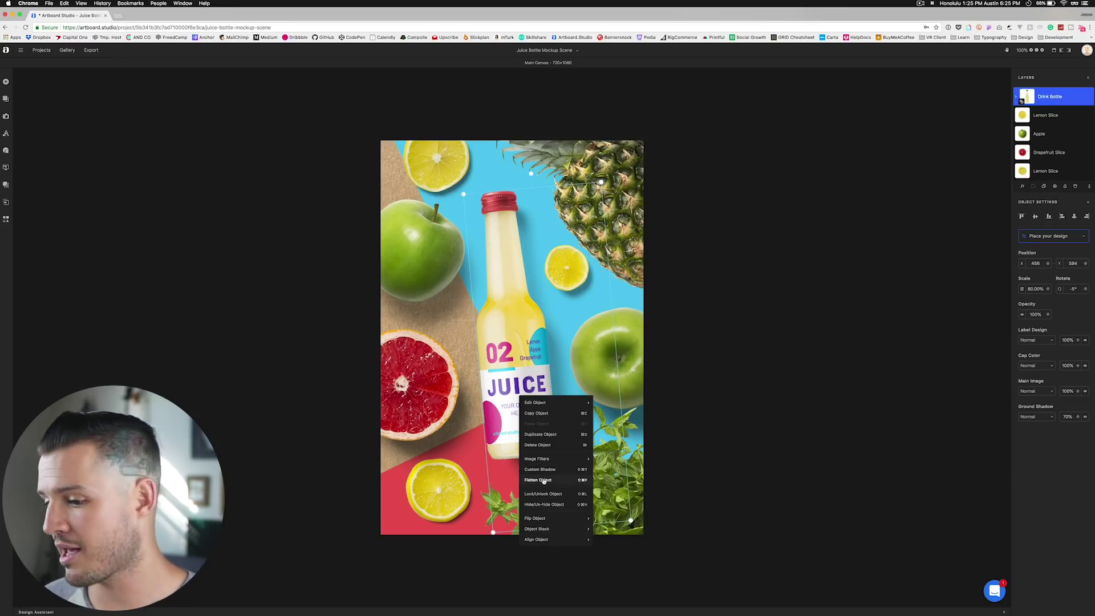
mouse_move(539, 405)
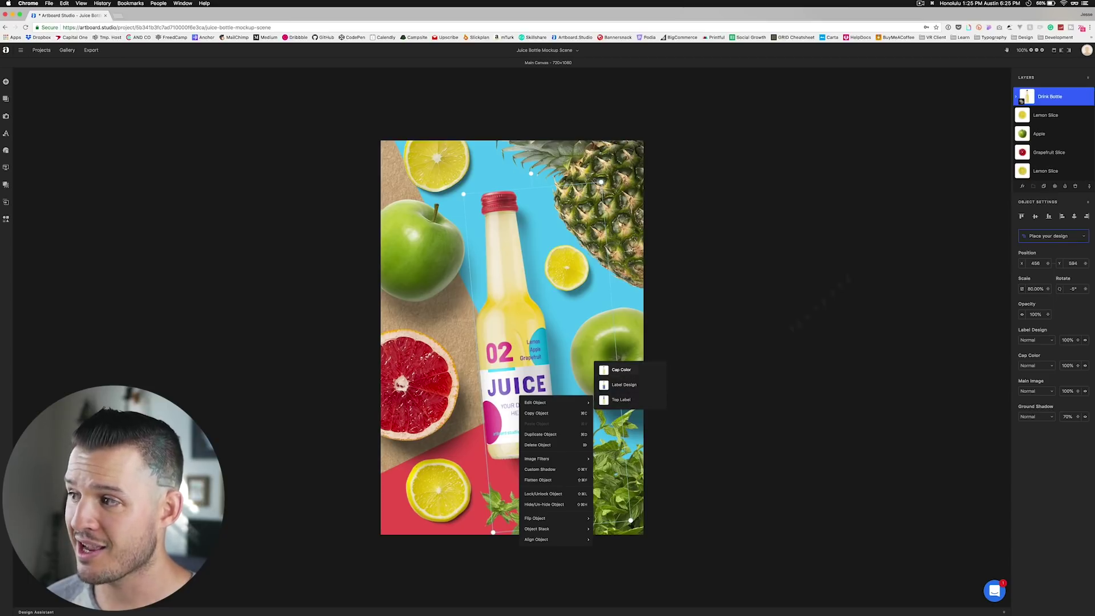
left_click(621, 369)
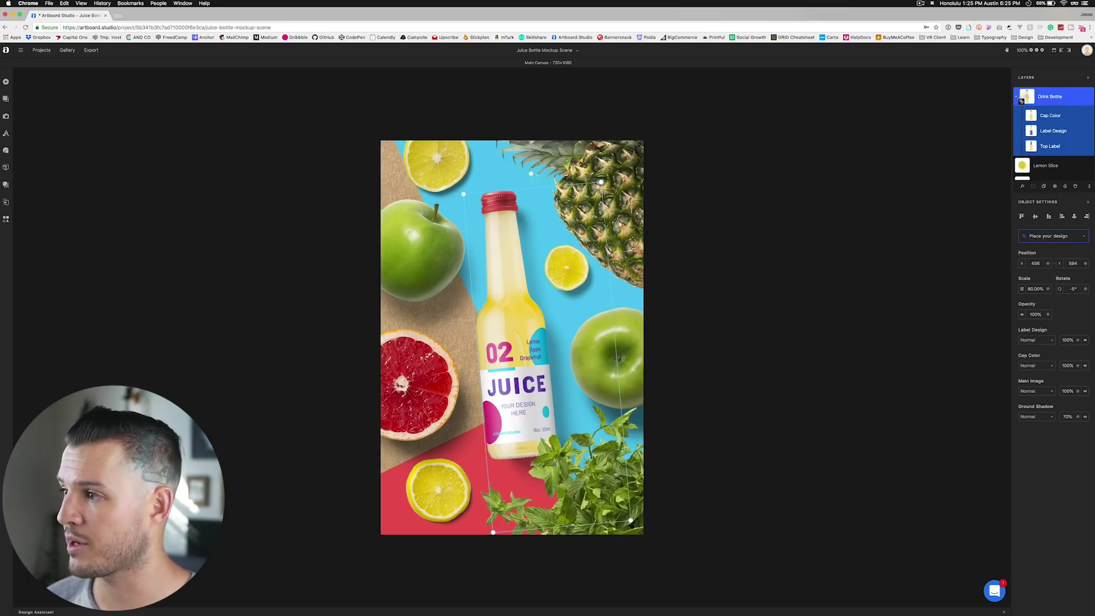
Set the Cap Color artboard background to light blue and return to the bottle scene
left_click(1055, 165)
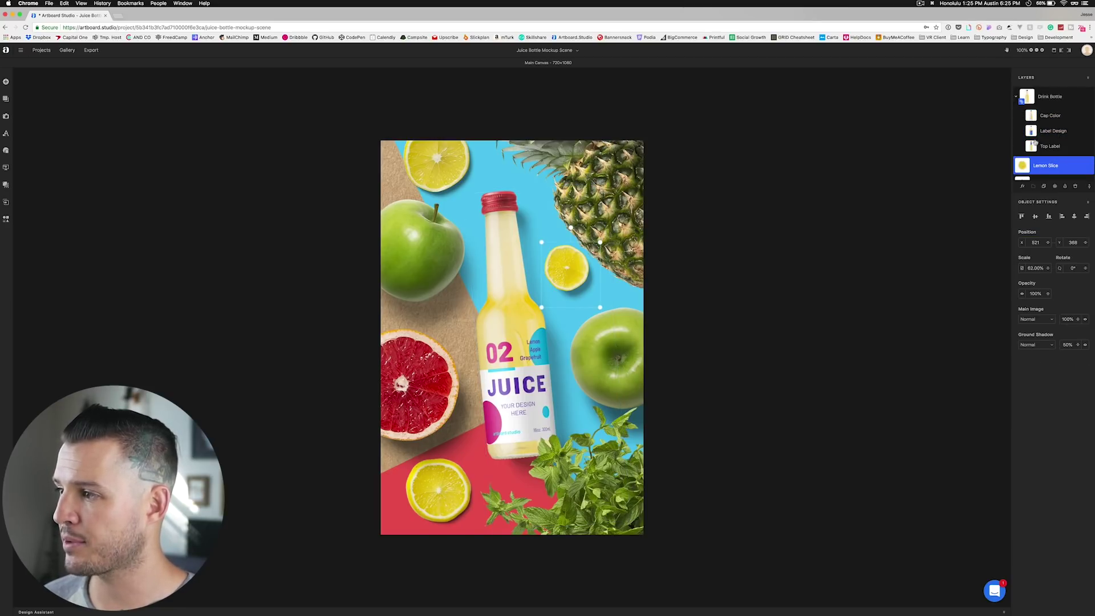
left_click(1037, 101)
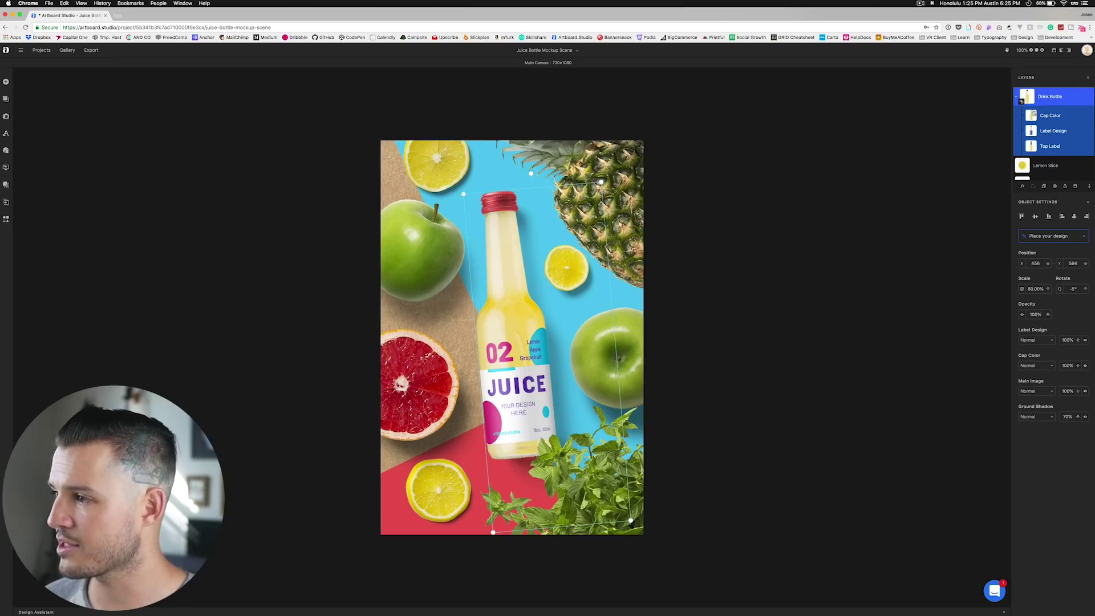
double_click(1031, 115)
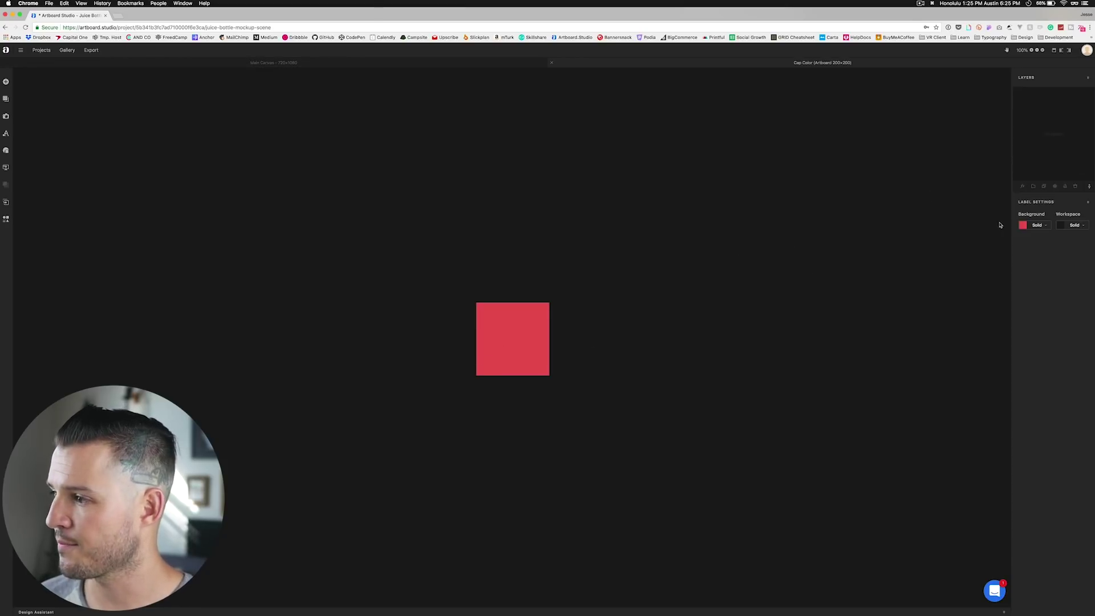
left_click(1023, 225)
left_click(963, 348)
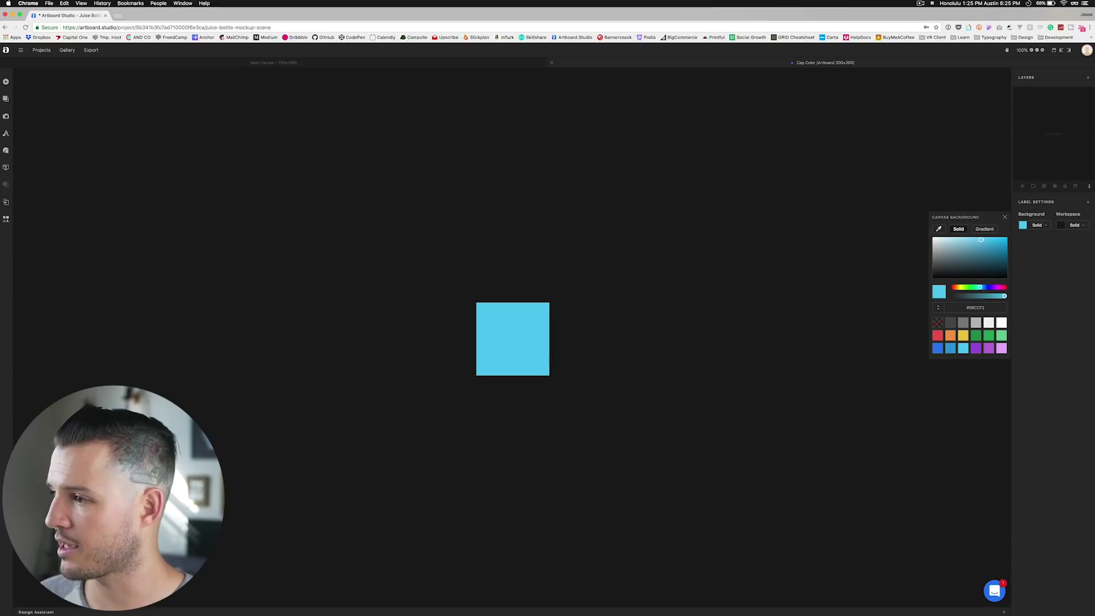
left_click(450, 64)
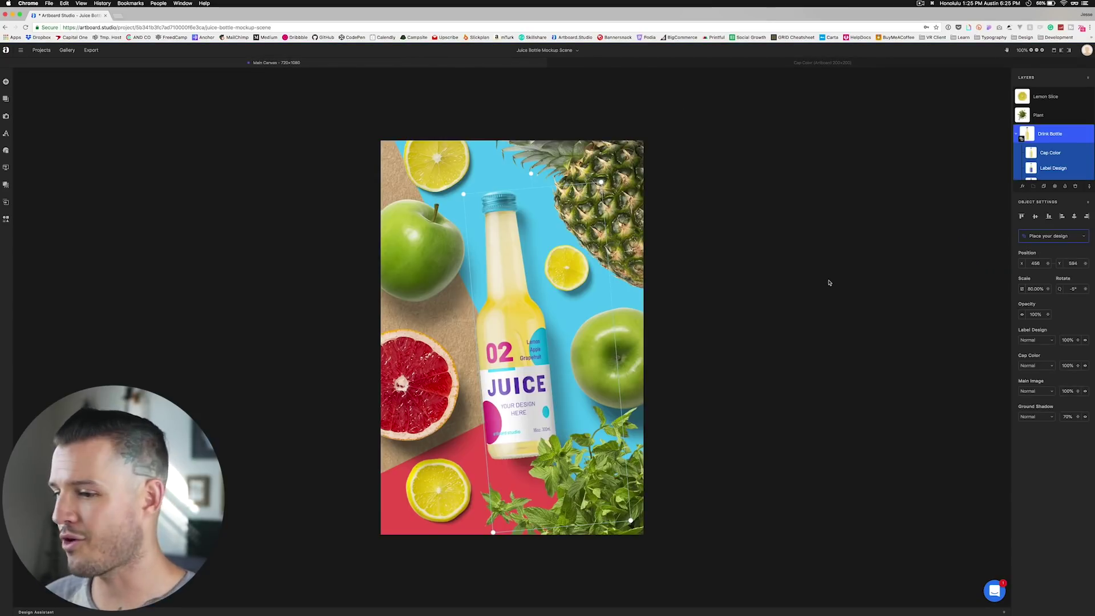